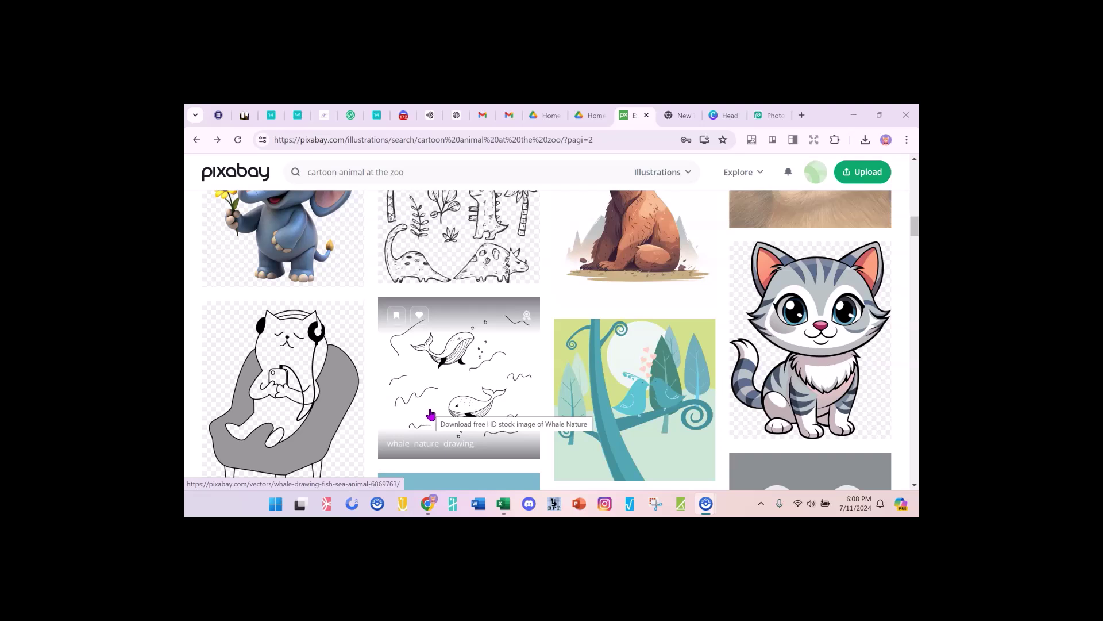
Browse the Pixabay results and media type filter to find the tabby kitten illustration
scroll(431, 414, up, 15)
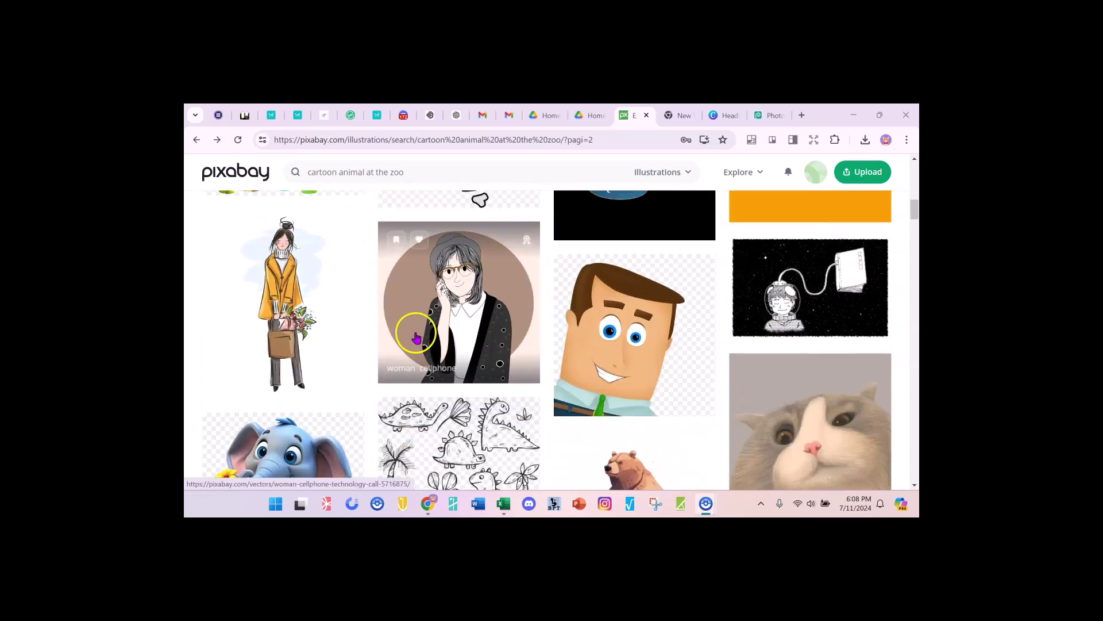
scroll(404, 323, up, 10)
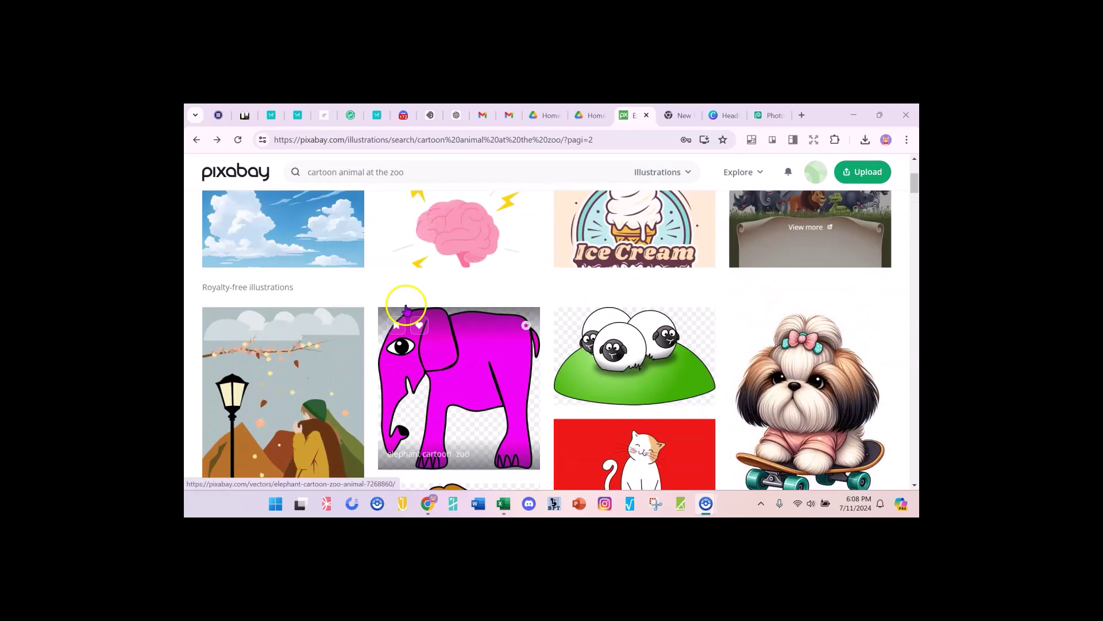
scroll(409, 336, down, 3)
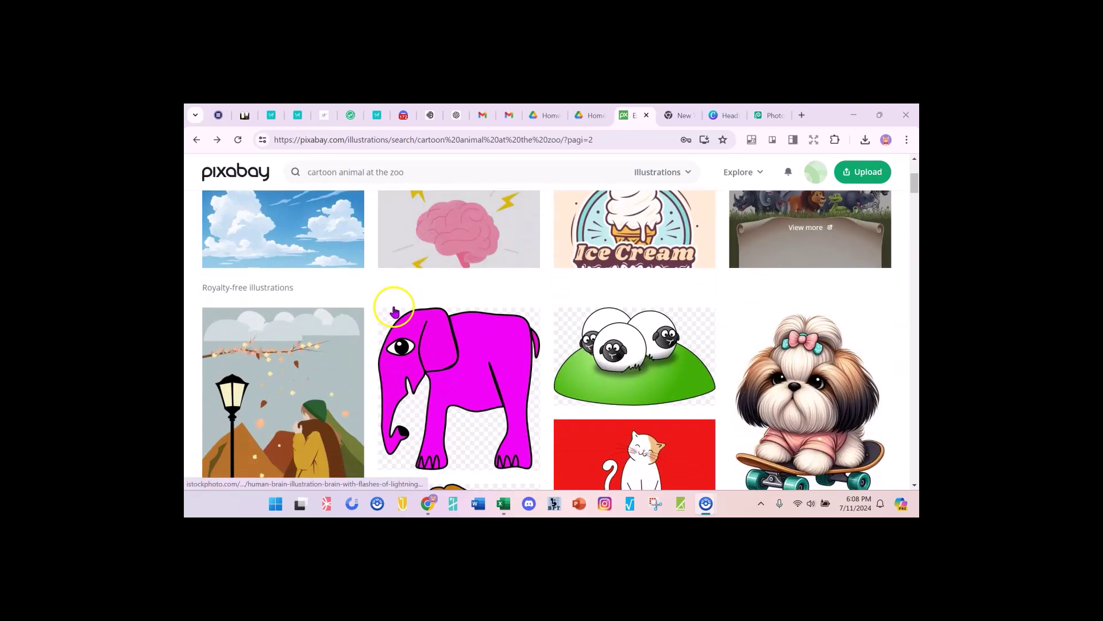
scroll(391, 311, up, 2)
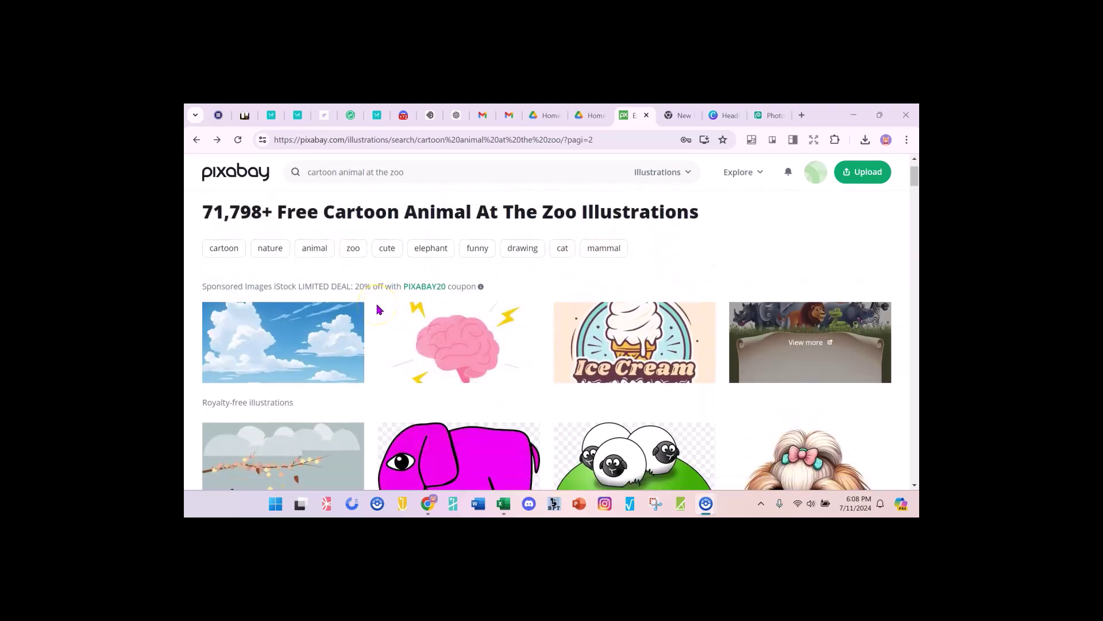
scroll(379, 309, up, 1)
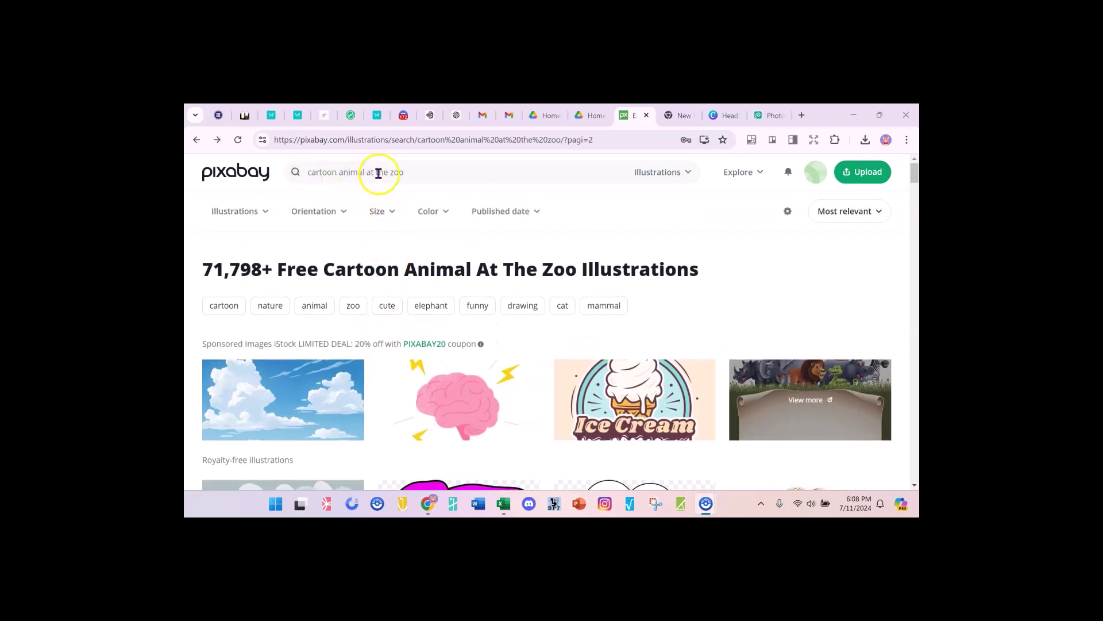
click(265, 213)
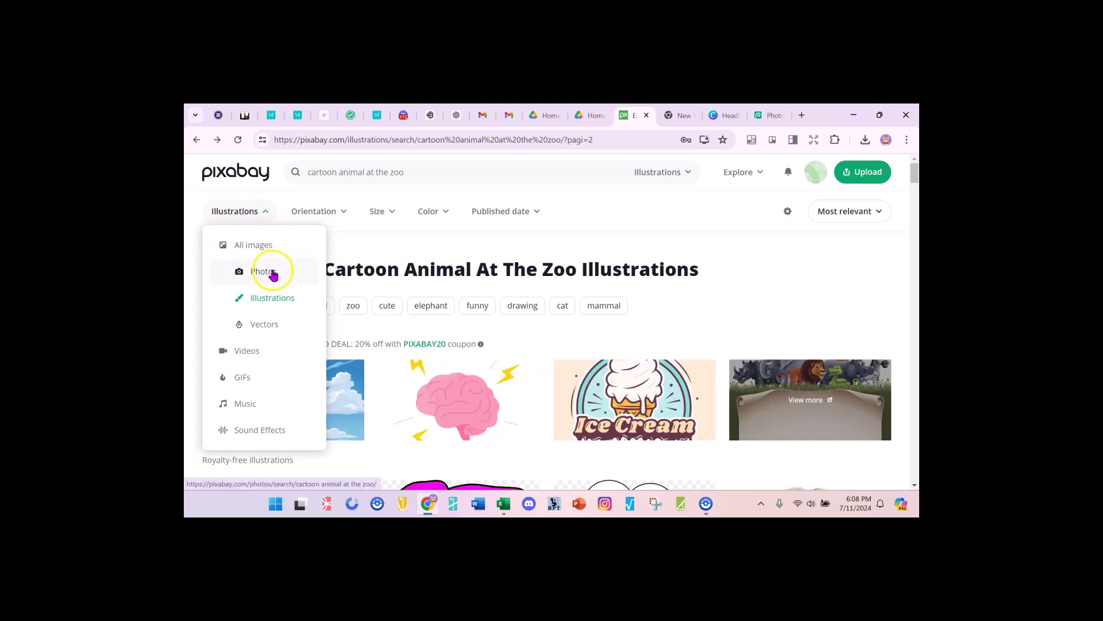
click(271, 212)
scroll(540, 285, down, 3)
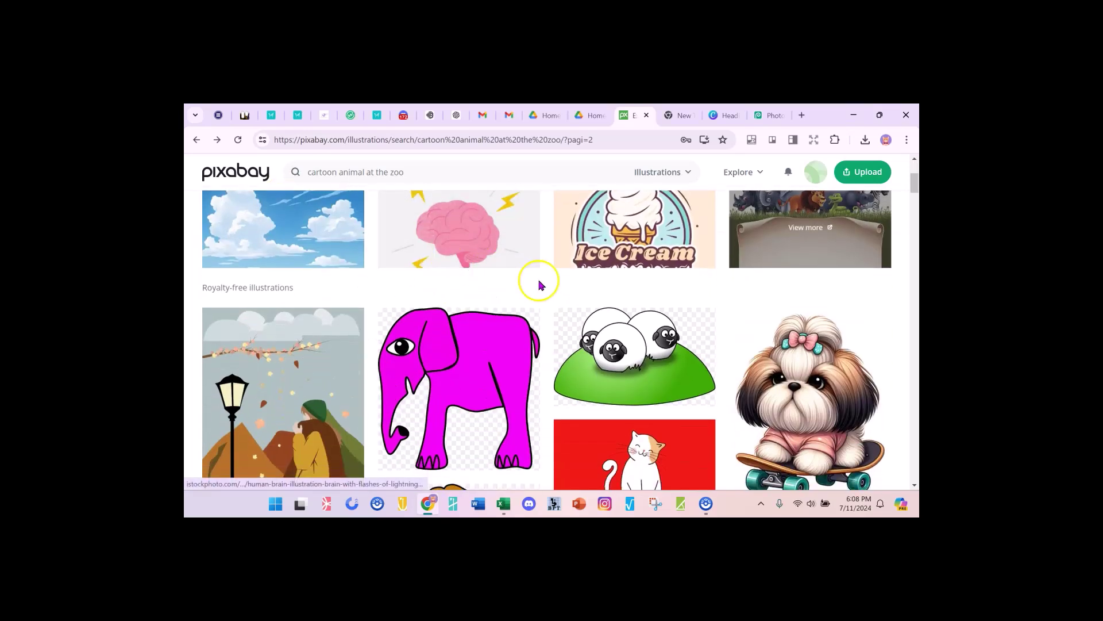
scroll(540, 284, down, 10)
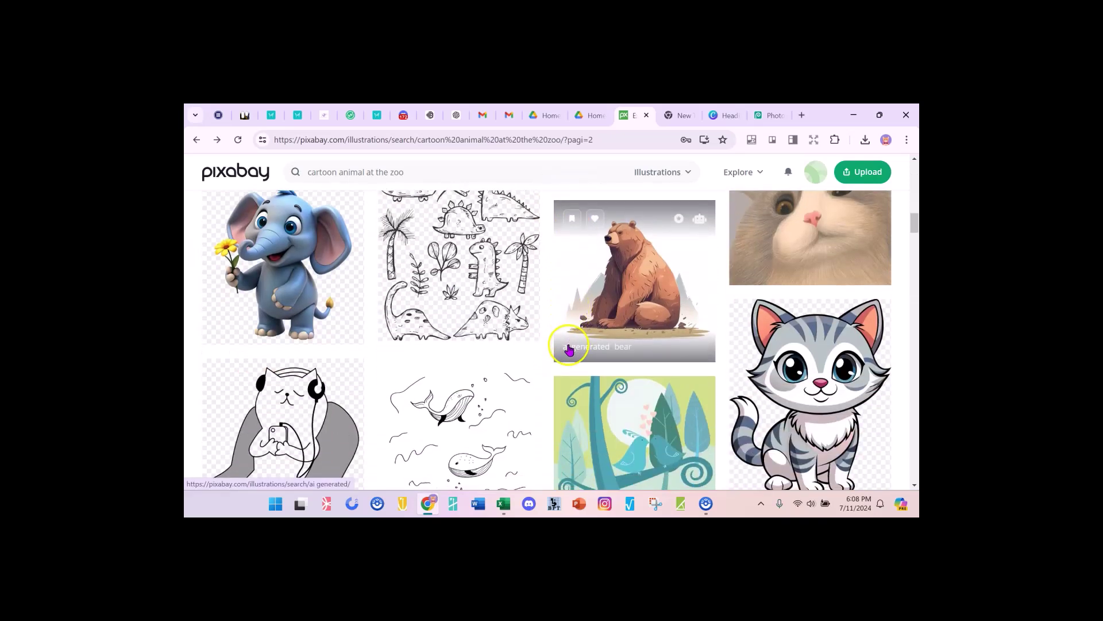
scroll(569, 349, down, 10)
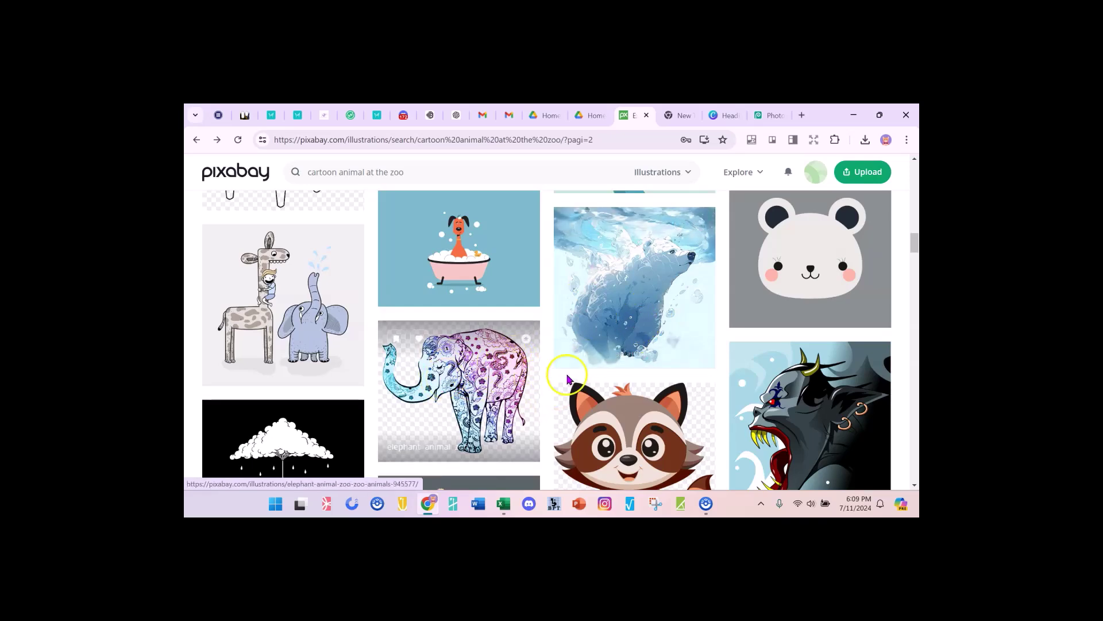
scroll(636, 342, up, 5)
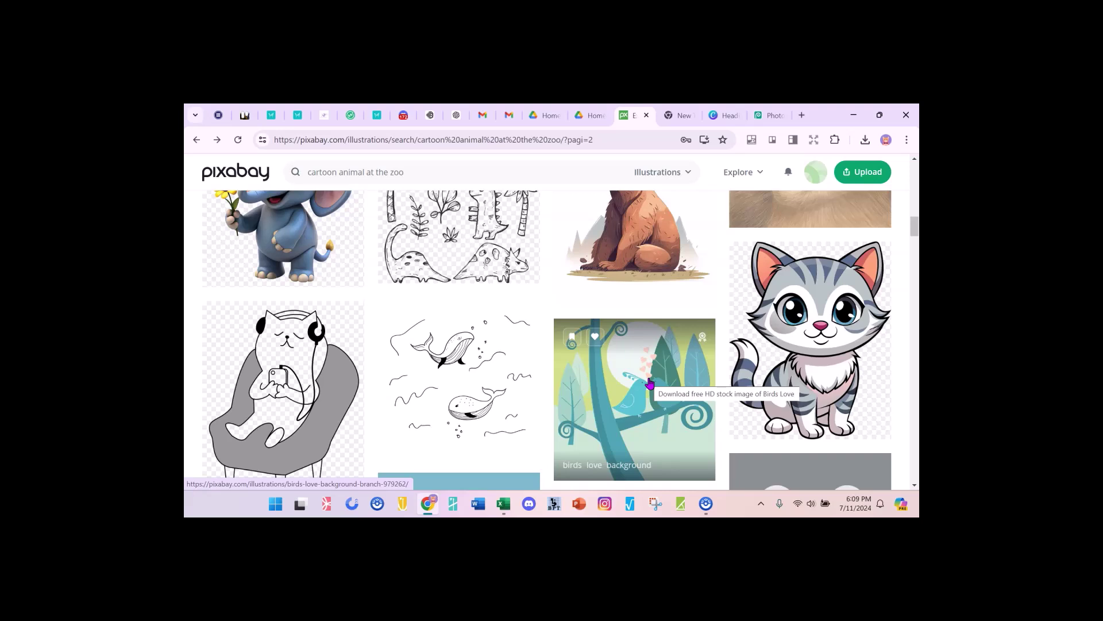
scroll(619, 388, up, 1)
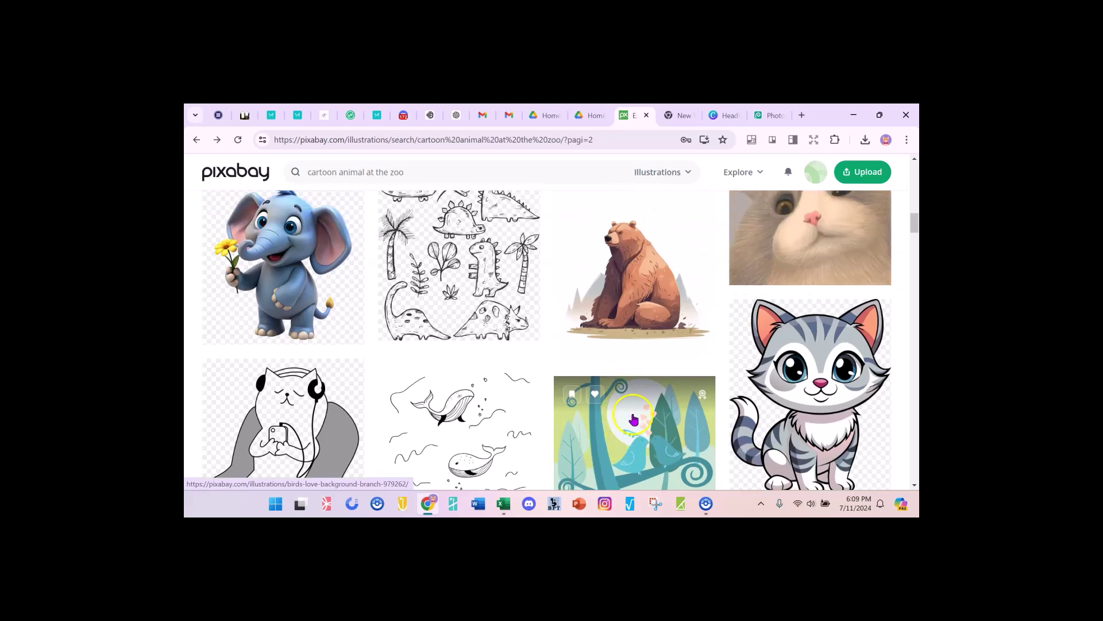
scroll(633, 419, up, 1)
scroll(629, 411, down, 8)
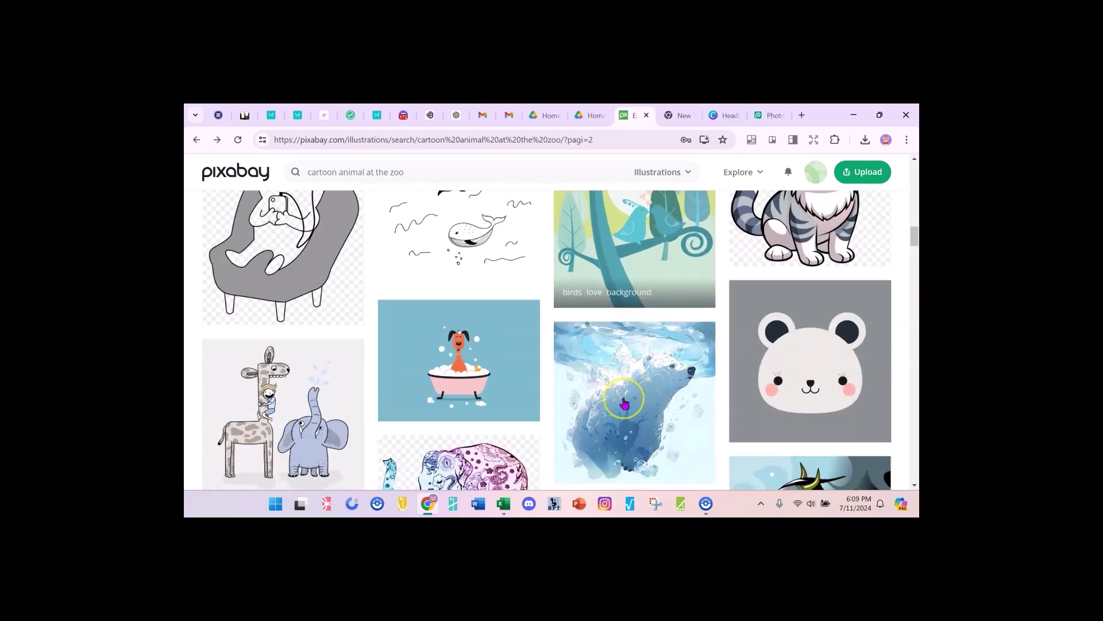
scroll(625, 404, down, 2)
scroll(621, 428, down, 4)
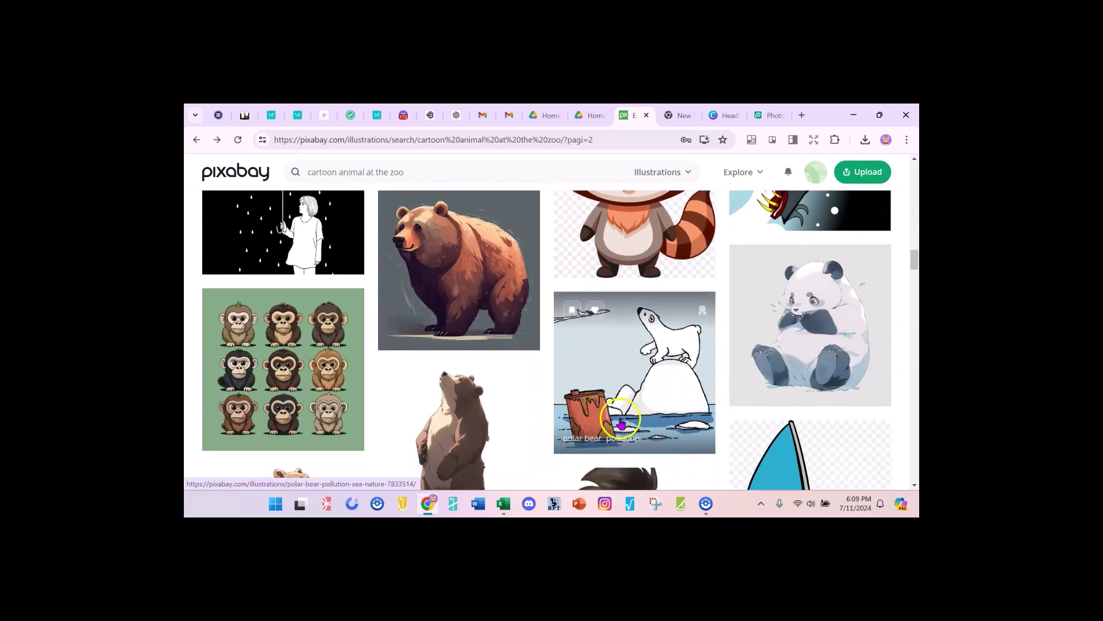
scroll(819, 336, up, 6)
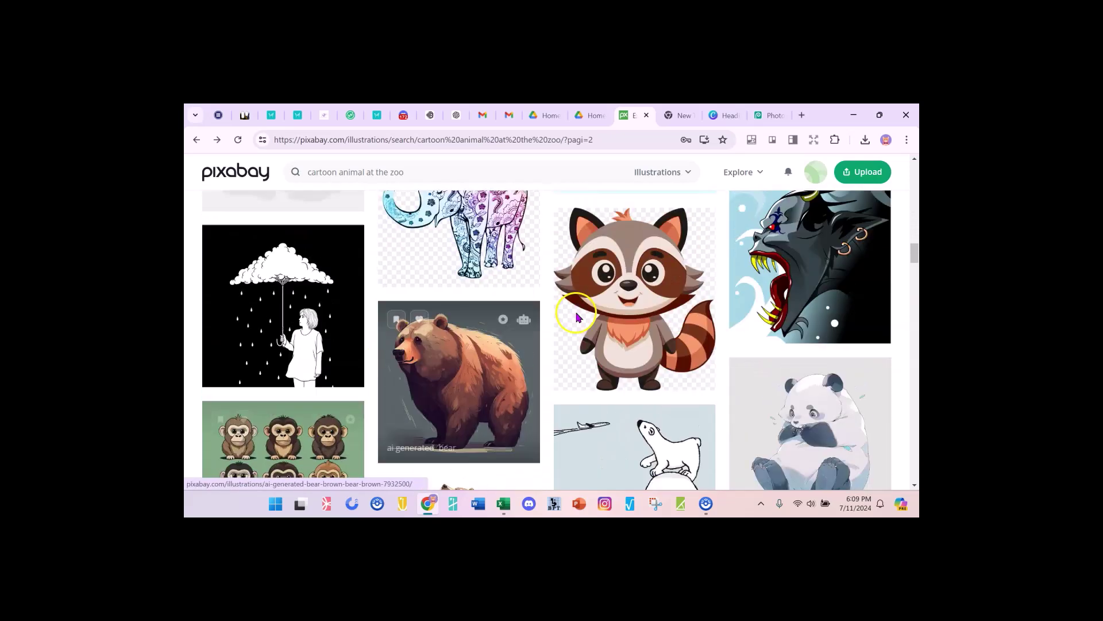
scroll(819, 336, up, 4)
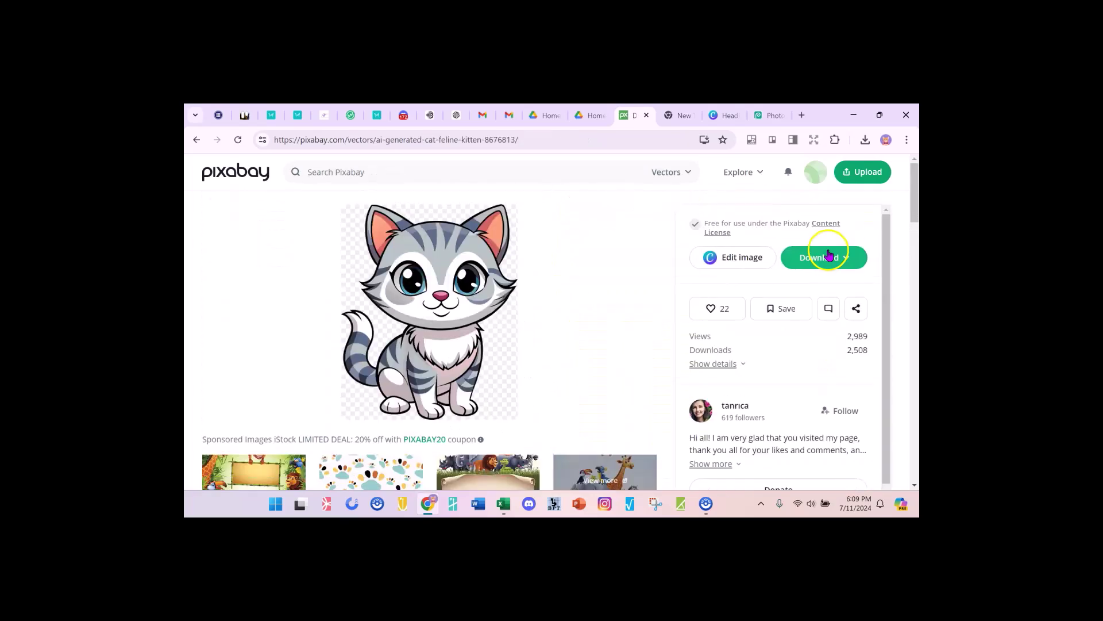
Download the kitten as a 1920×2342 PNG to the Desktop and dismiss the thank-you popup
click(823, 257)
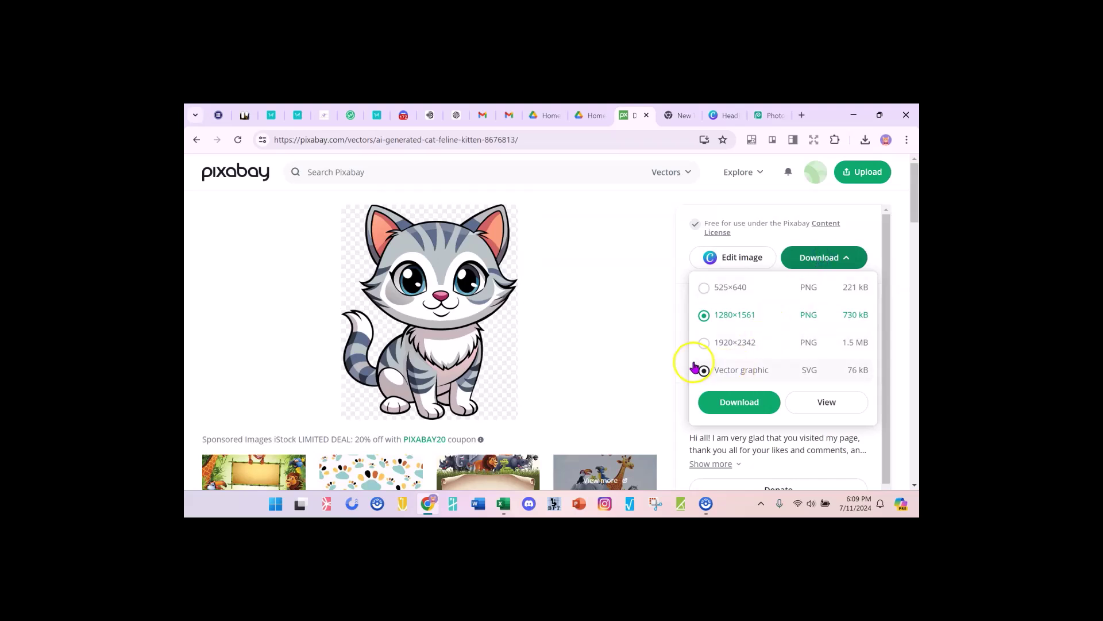
click(704, 342)
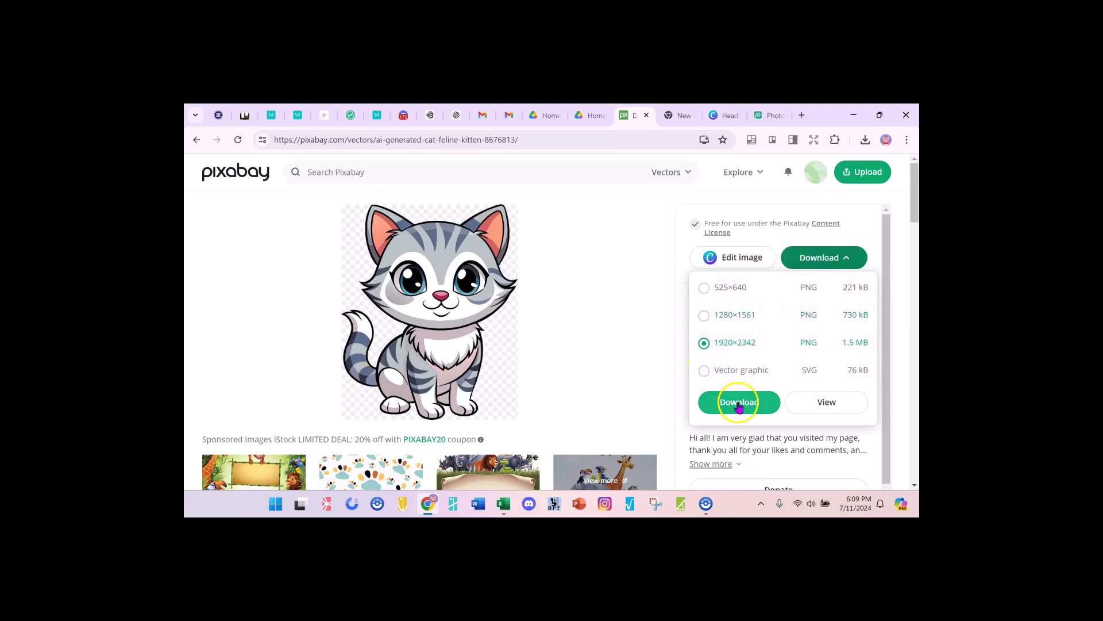
click(738, 403)
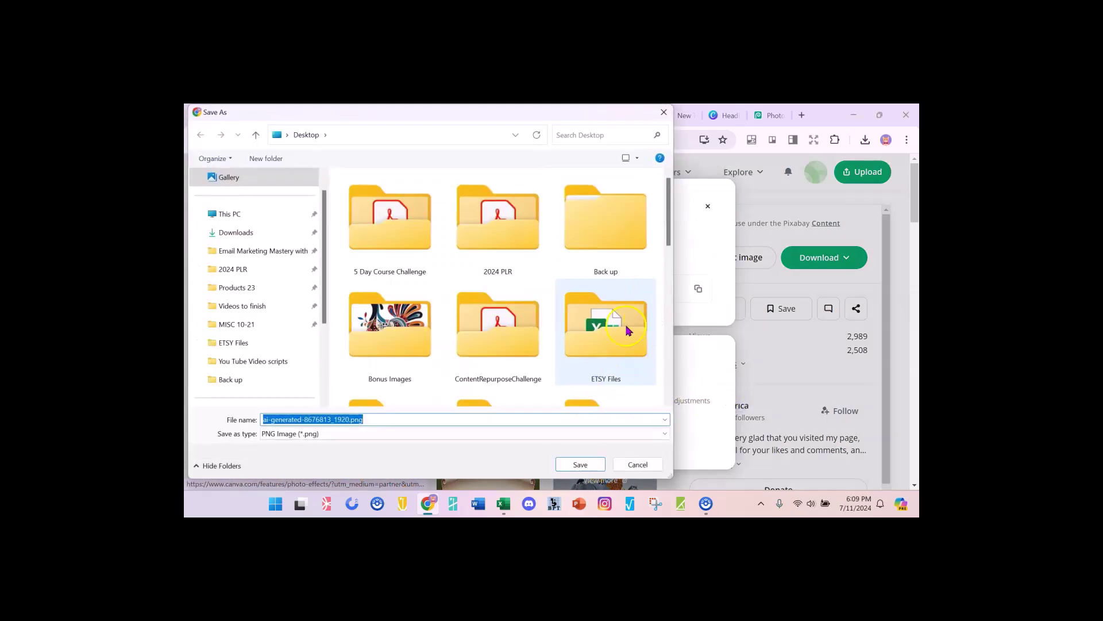
click(578, 463)
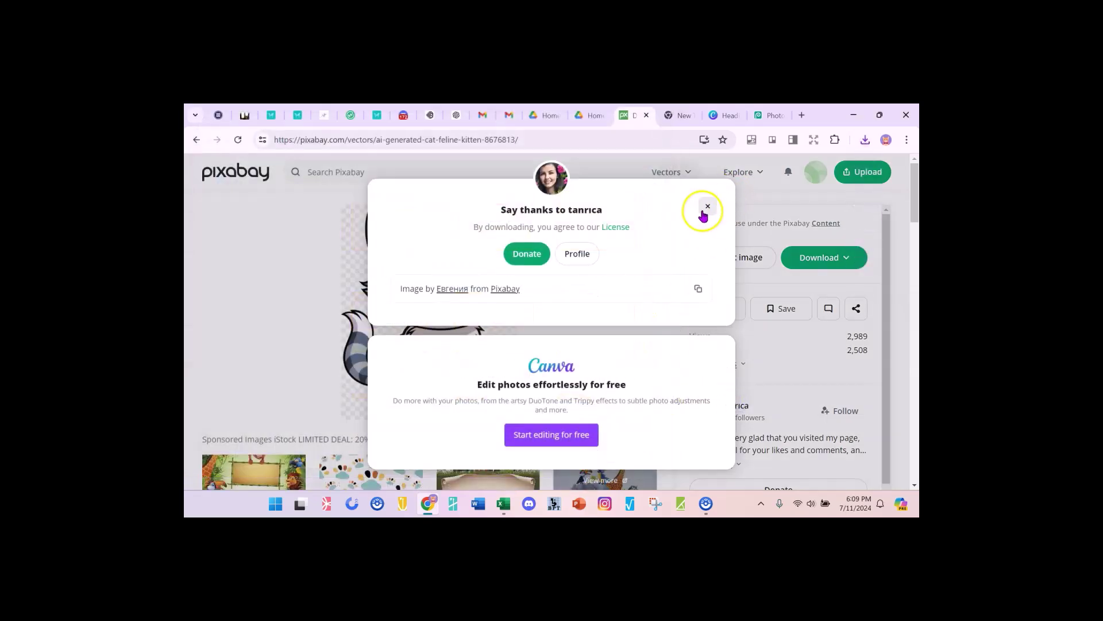
click(708, 206)
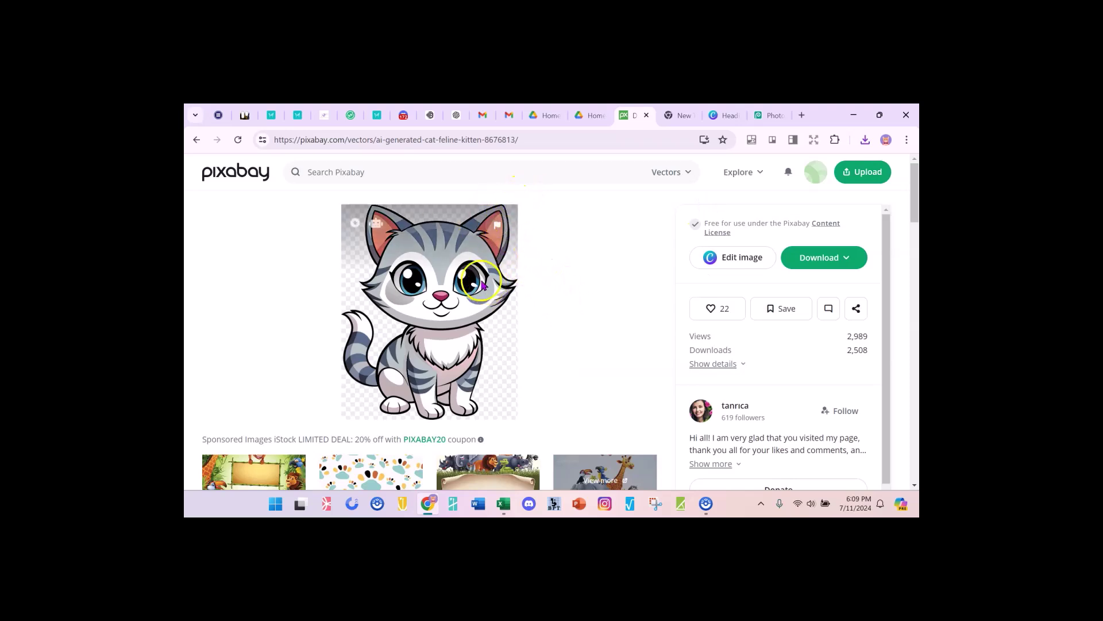
click(595, 298)
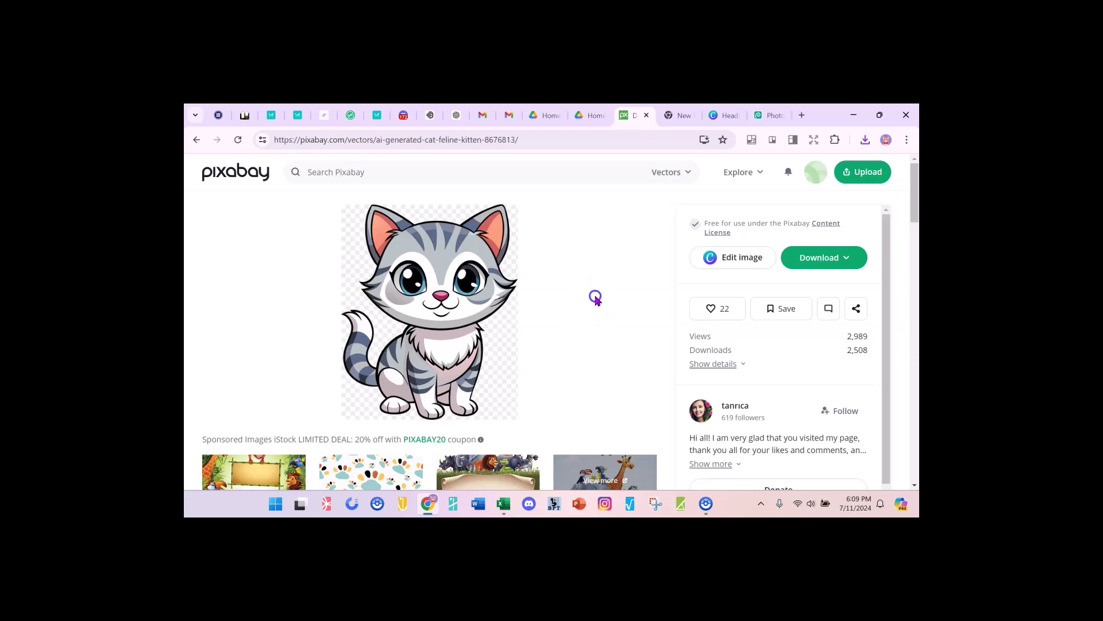
In Photopea, open the downloaded kitten PNG from the computer
click(764, 115)
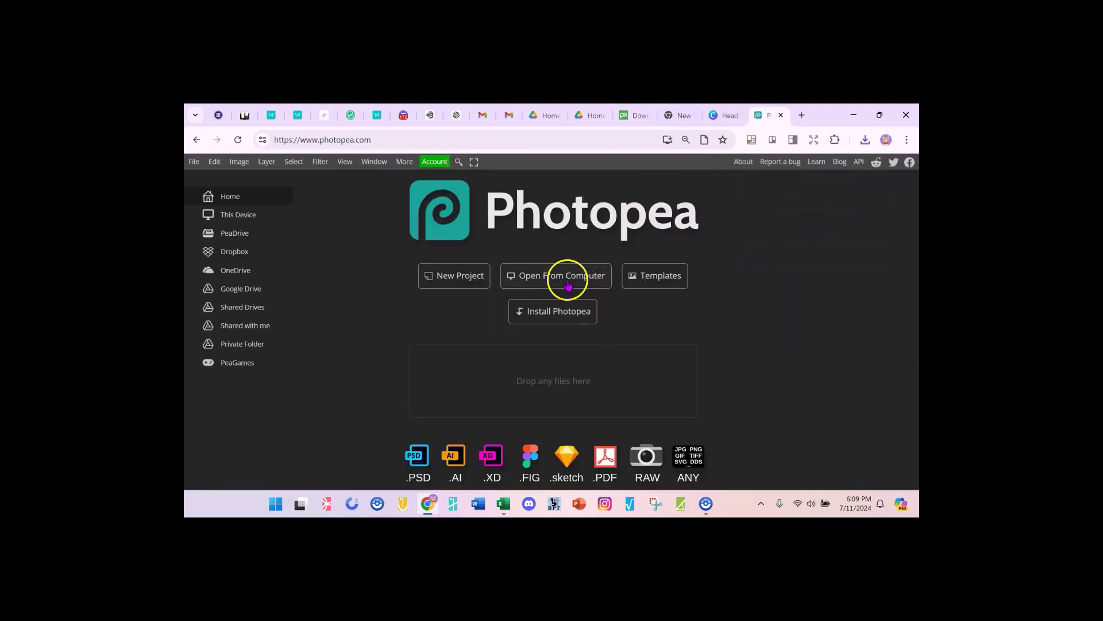
click(547, 279)
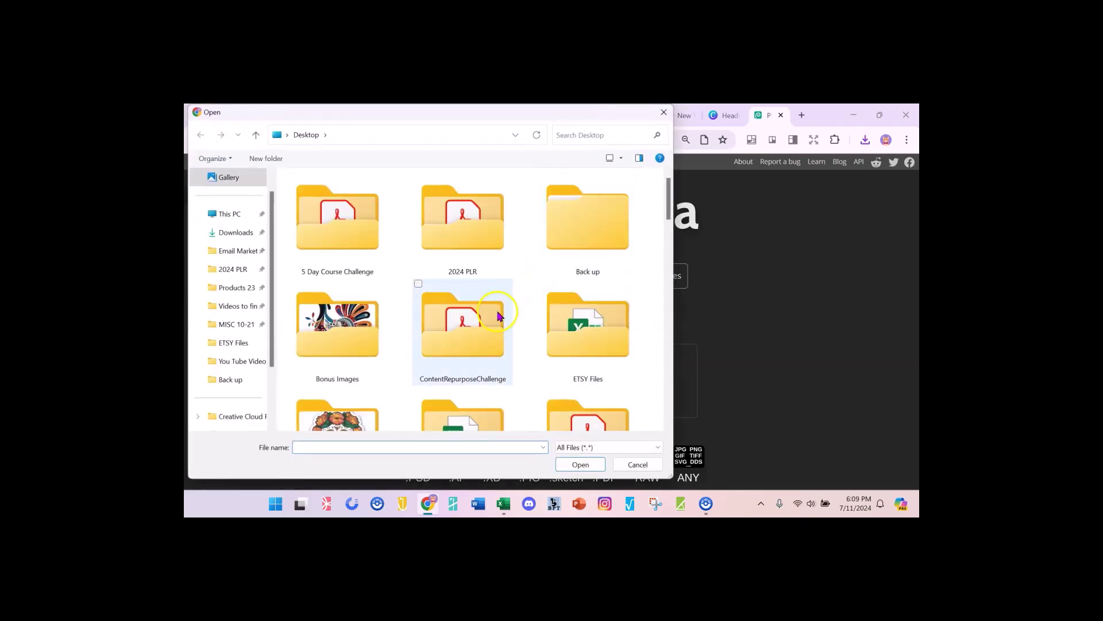
scroll(499, 313, down, 5)
scroll(514, 320, down, 2)
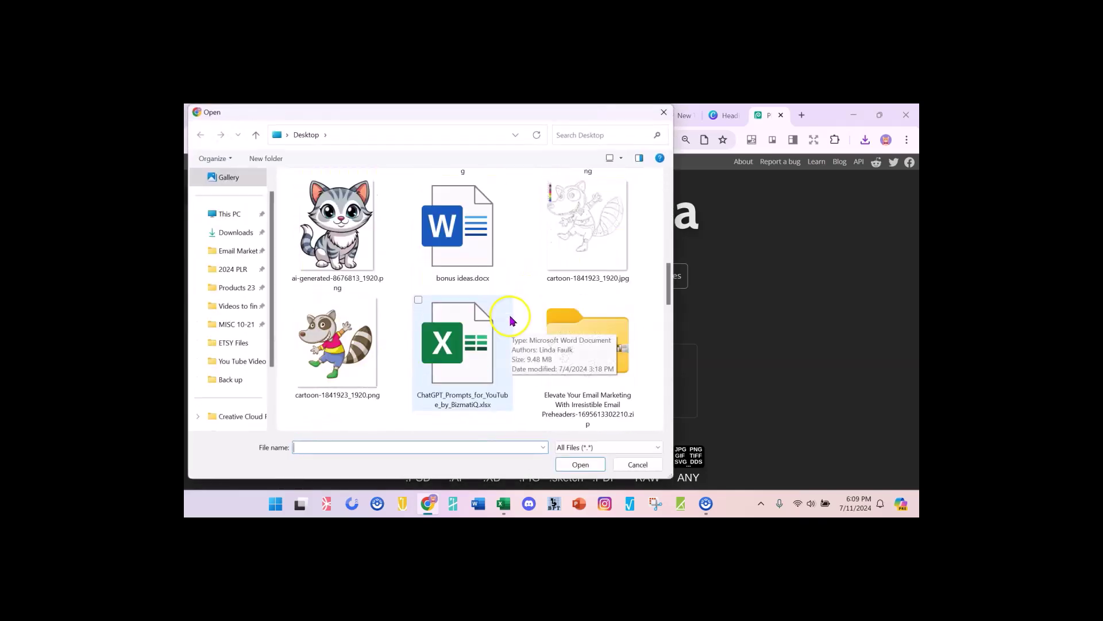
double_click(348, 237)
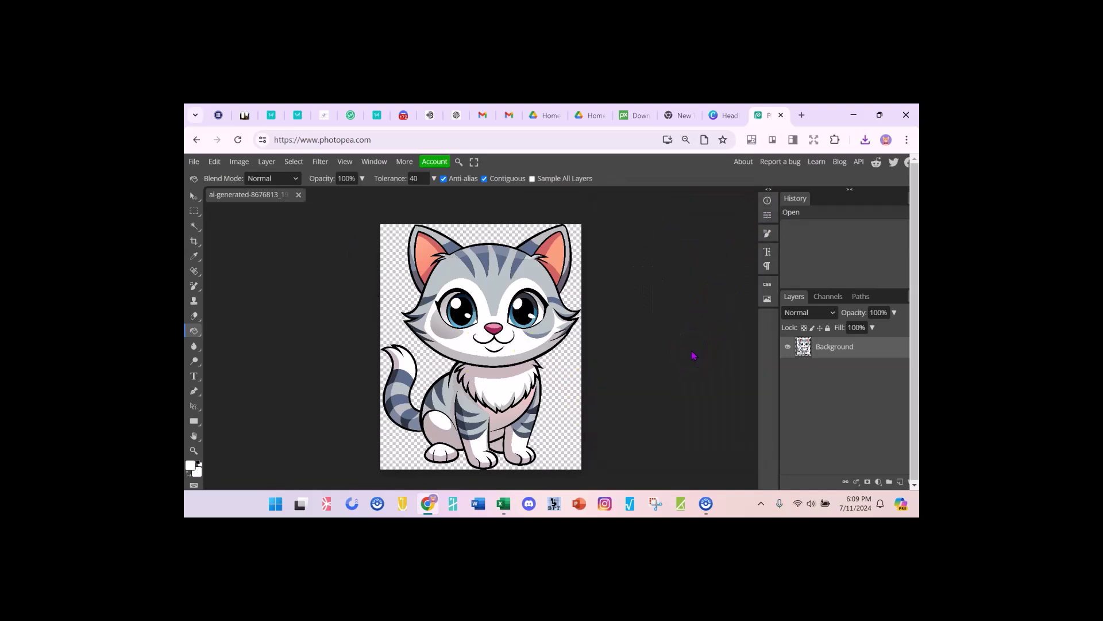
Select the Move tool and bring up the Image menu
click(683, 371)
click(196, 196)
click(239, 162)
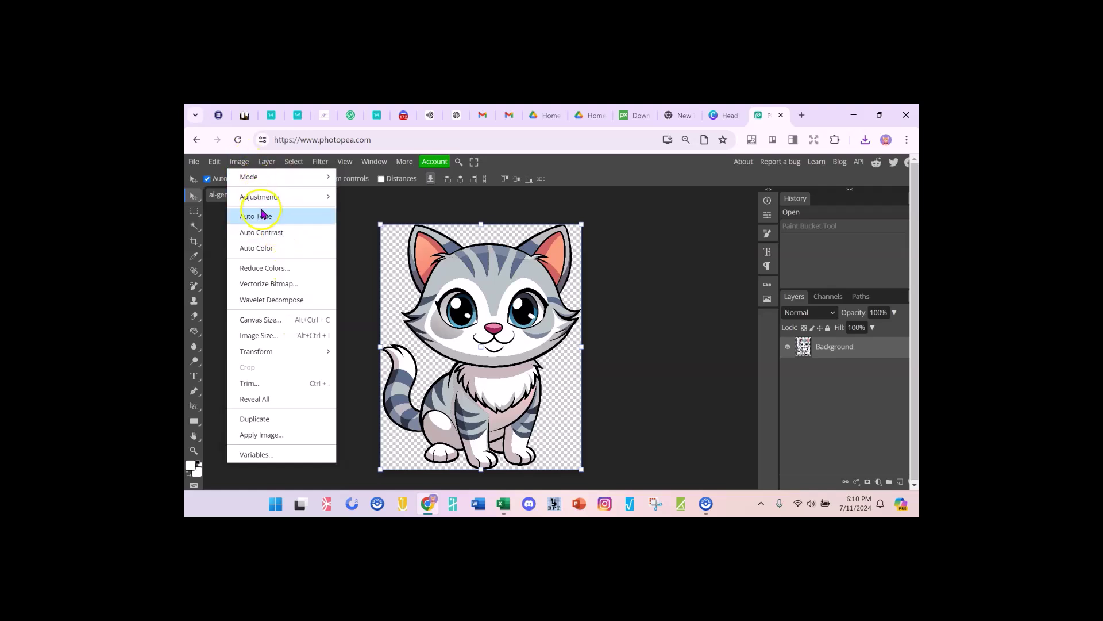
Start Vectorize Bitmap on the kitten and pick the vectorizing mode from the Cartoon/Photo dropdown
click(300, 286)
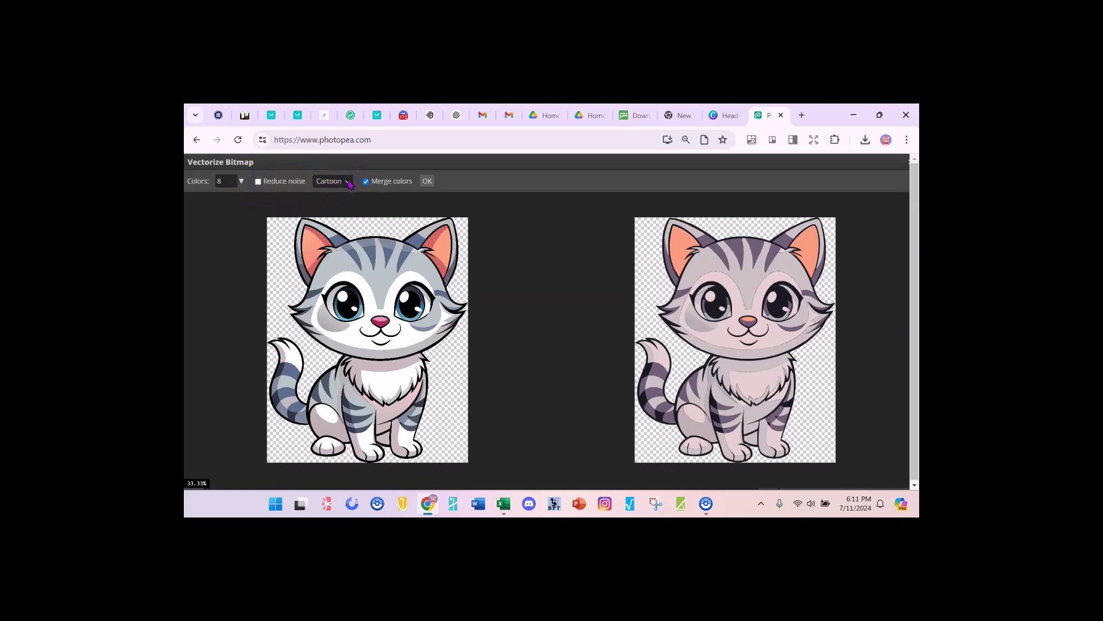
click(348, 181)
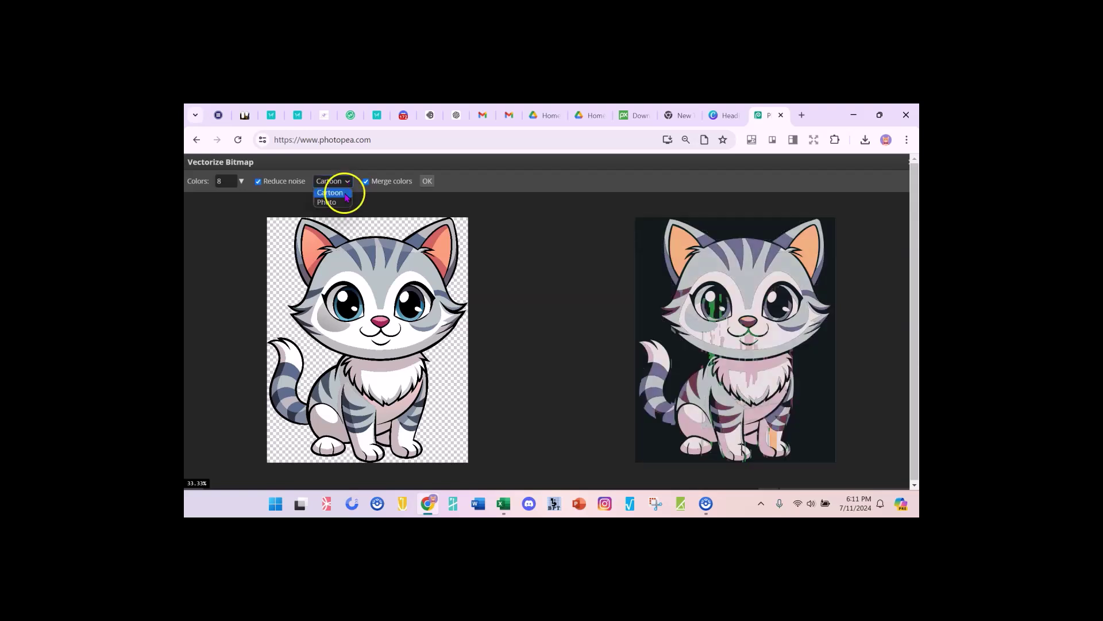
click(345, 196)
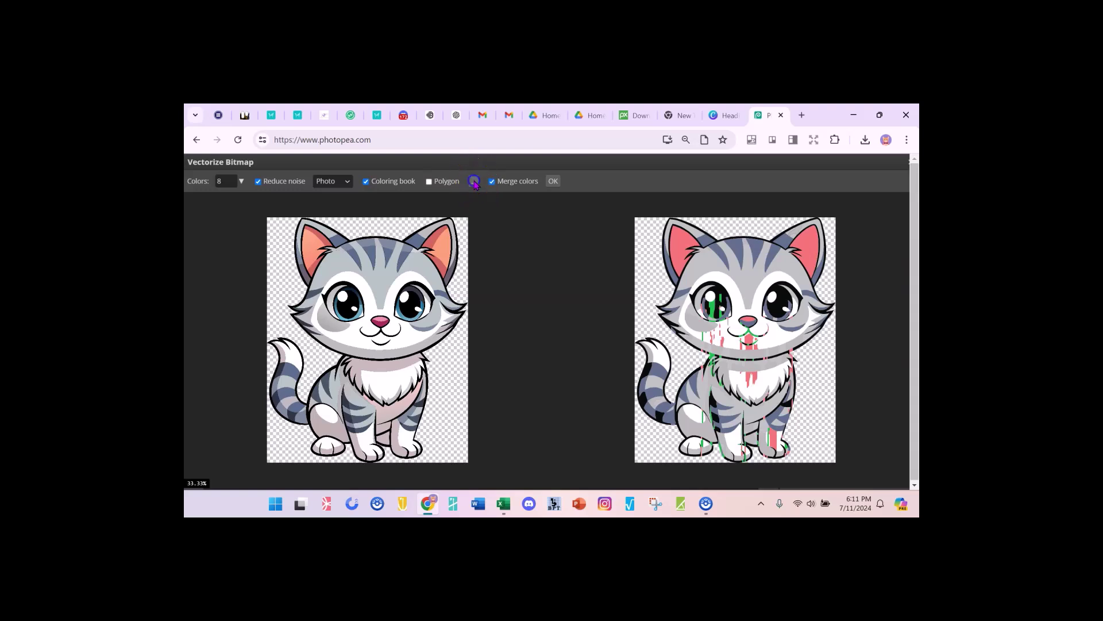
Set the vectorize output to Stroke and Labels with Fill unchecked, and apply it
click(474, 181)
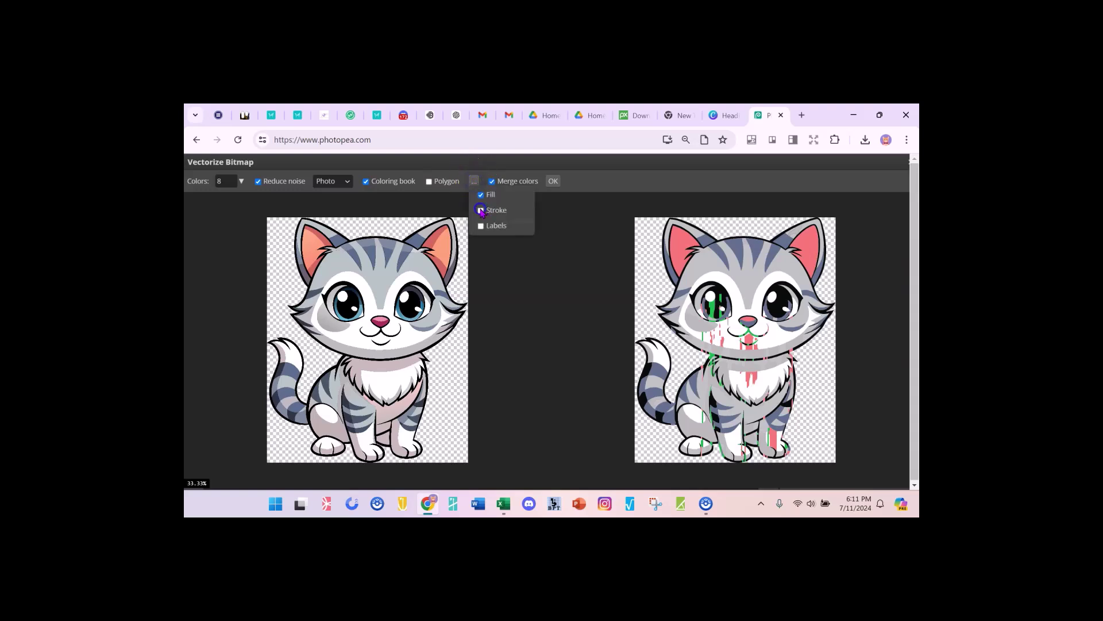
click(482, 226)
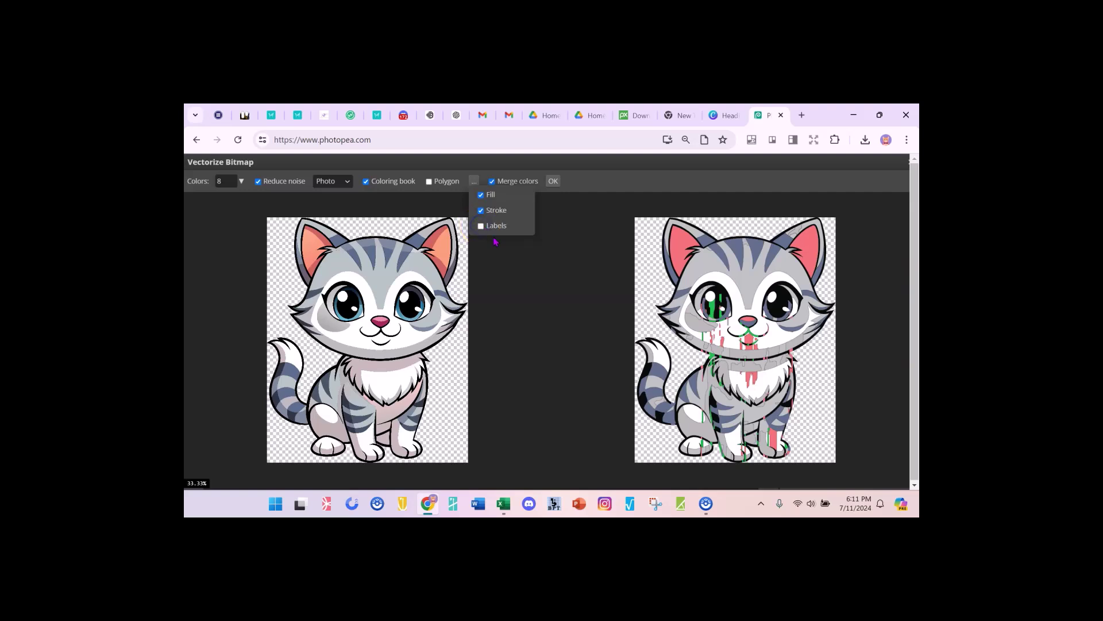
click(482, 226)
click(481, 195)
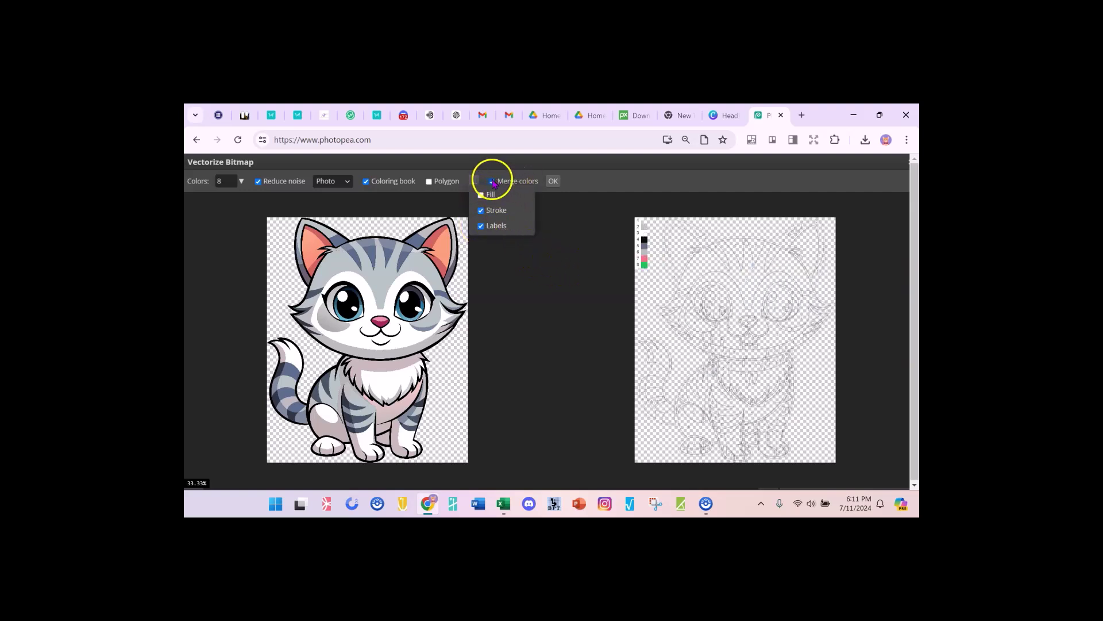
click(554, 182)
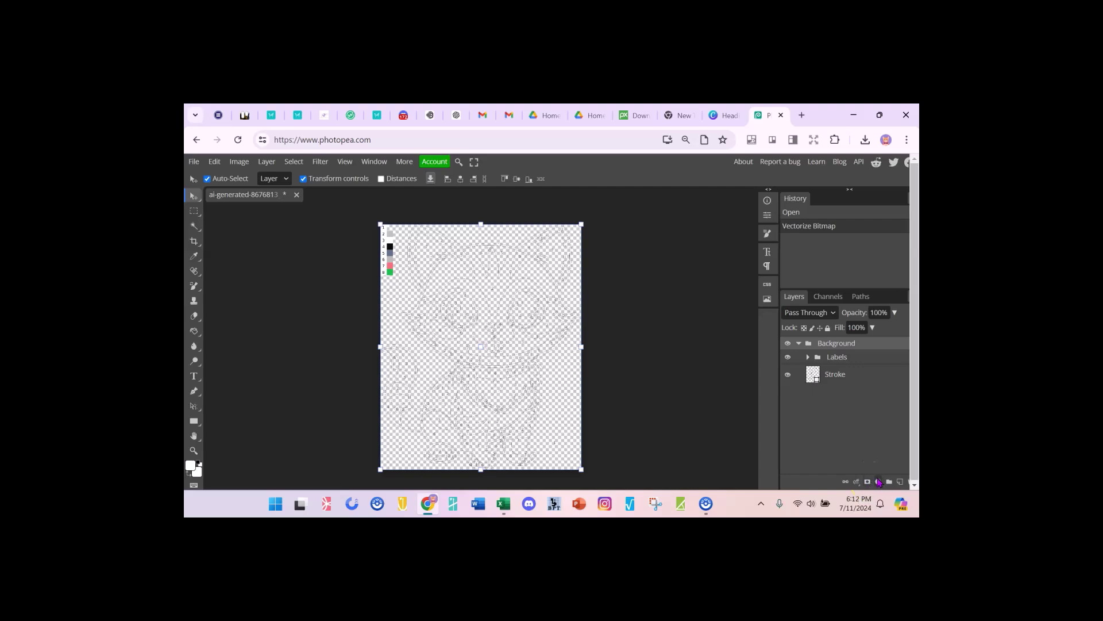
Add a white Color Fill layer and move it below the Stroke layer
click(879, 482)
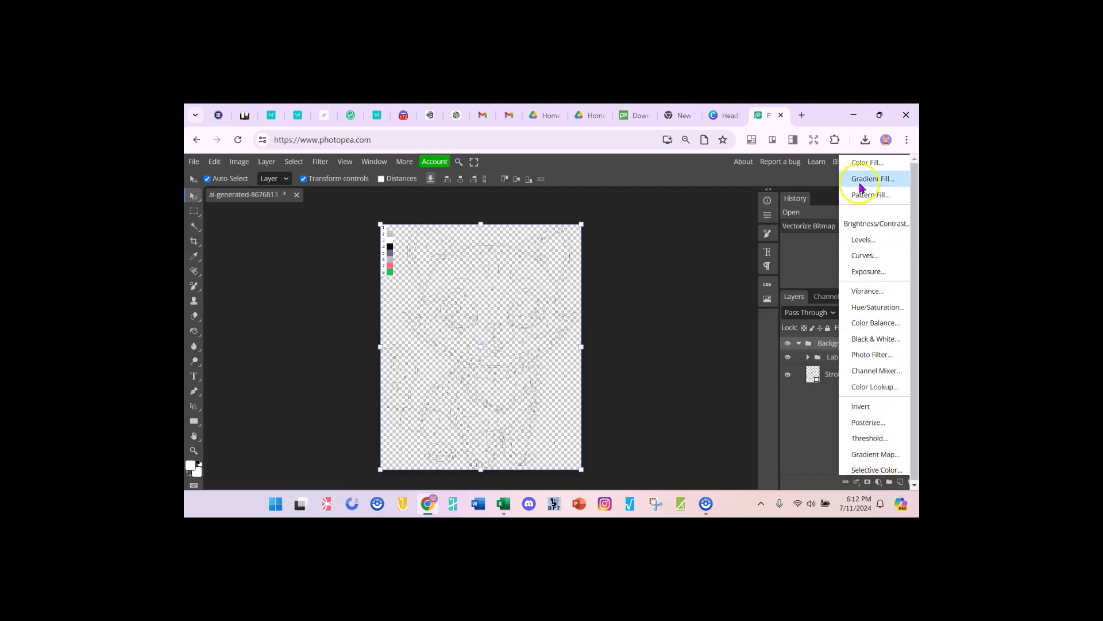
click(869, 163)
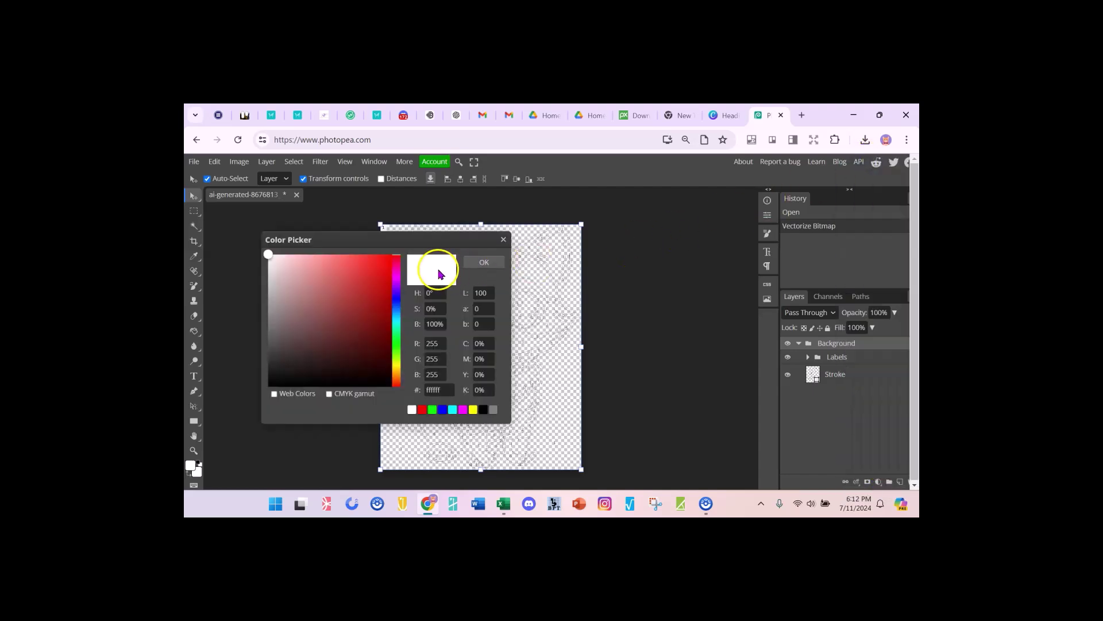
click(484, 263)
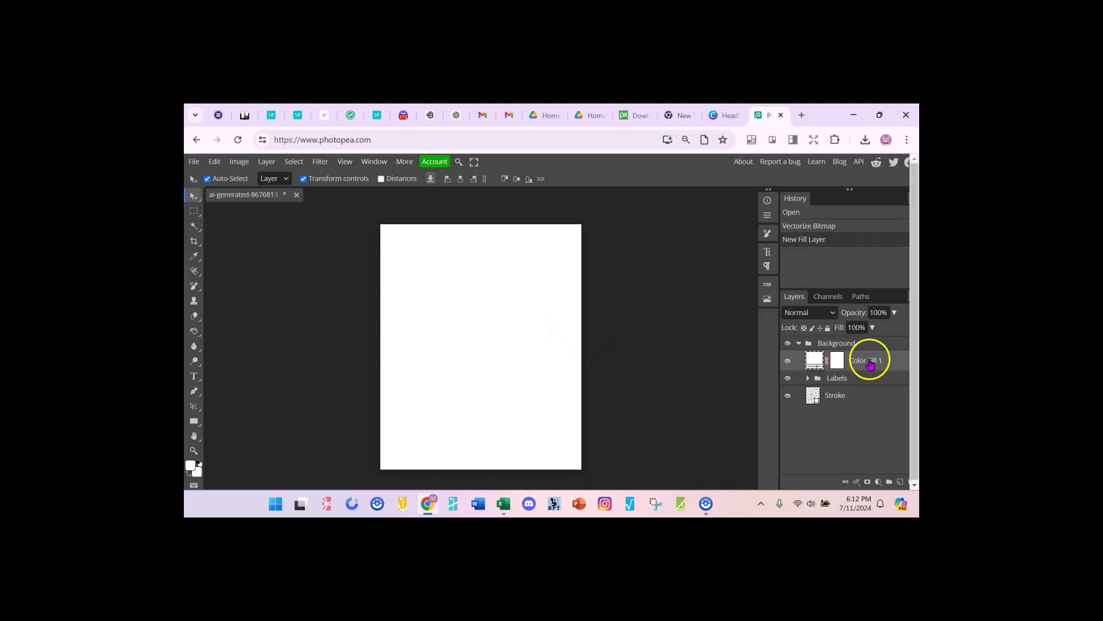
drag(870, 362, 871, 404)
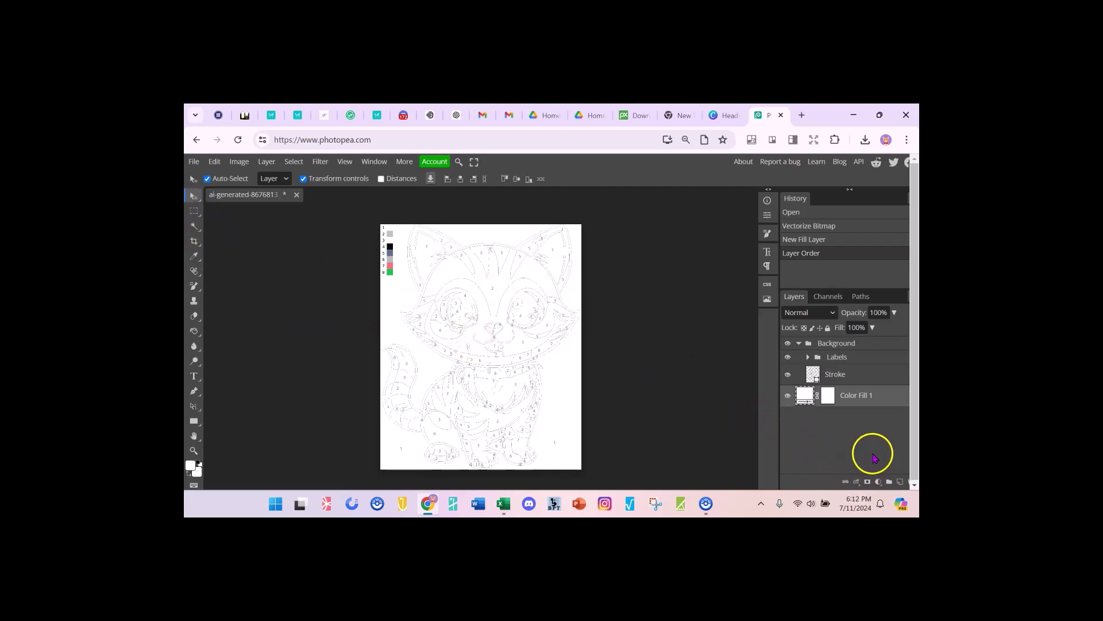
Add an Exposure layer above Stroke with gamma correction lowered to 0.02
click(839, 374)
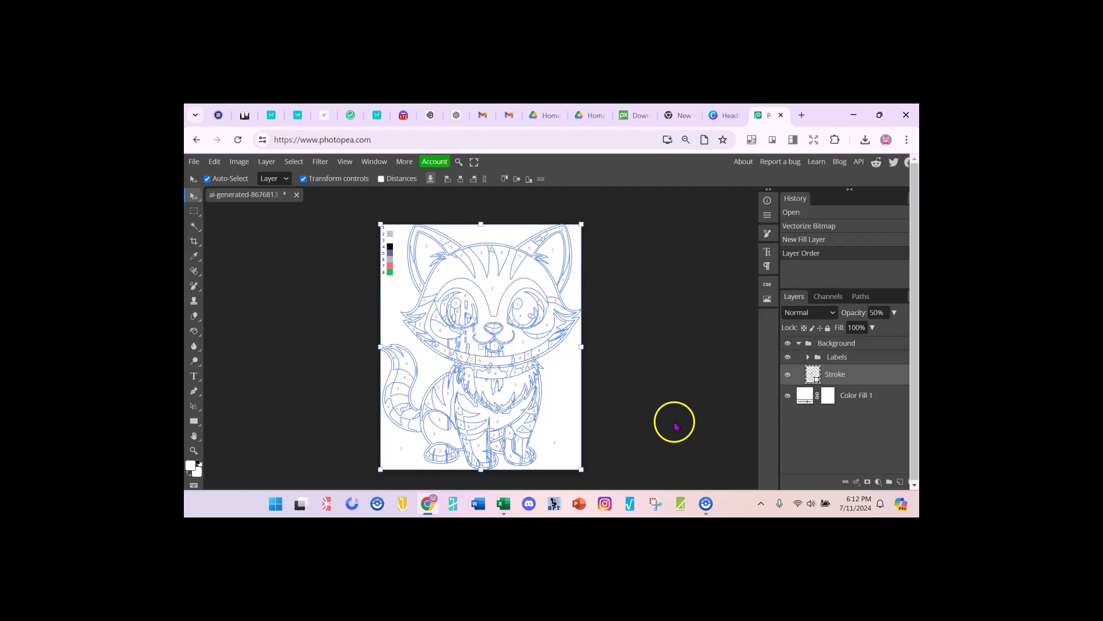
click(879, 482)
click(840, 285)
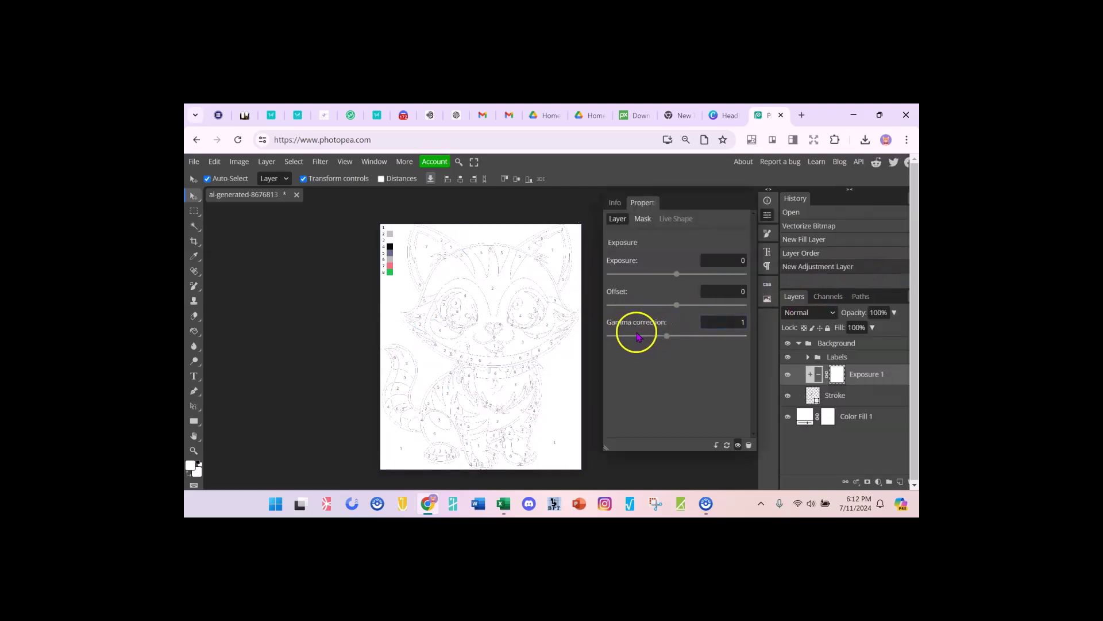
drag(669, 340, 645, 340)
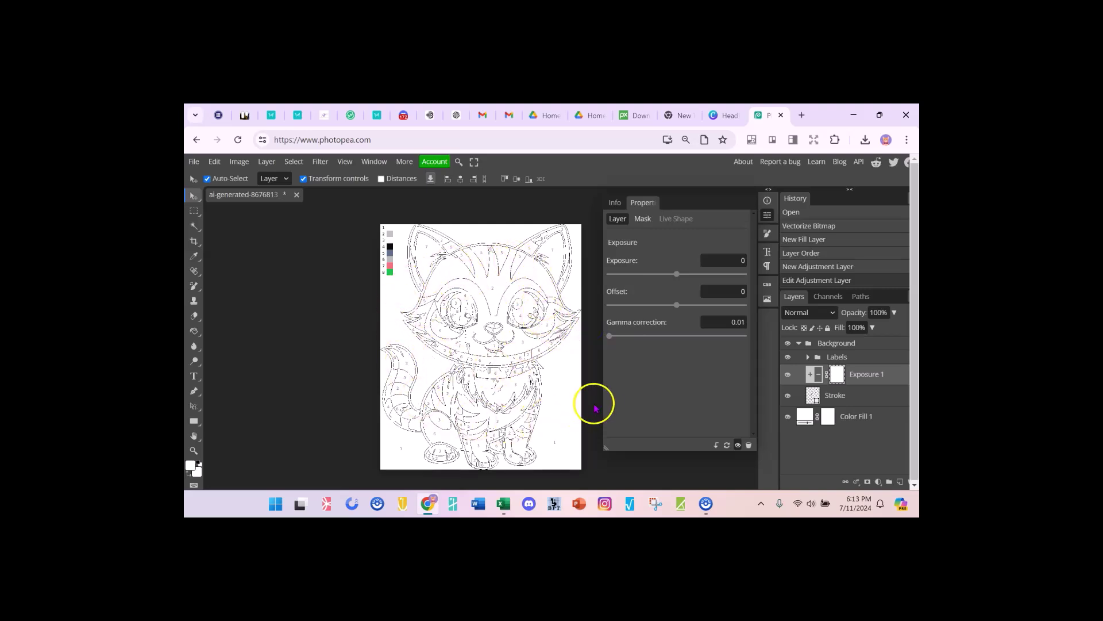
click(742, 322)
Export the coloring page as ai-generated-8676813_1920.jpg to the Desktop at 70% quality
click(640, 236)
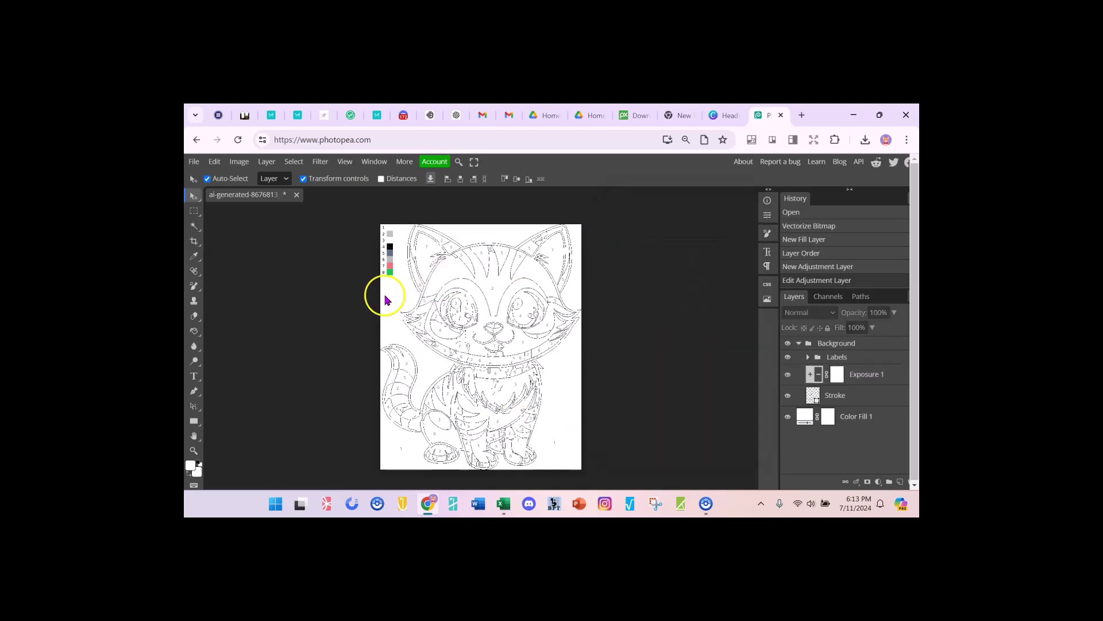
click(194, 161)
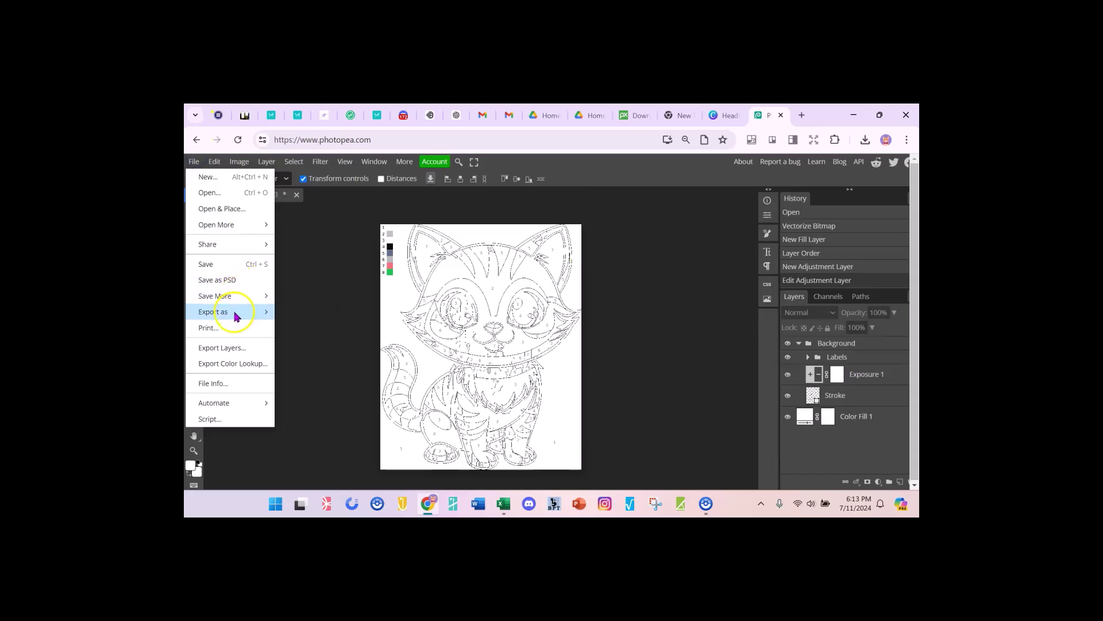
mouse_move(236, 316)
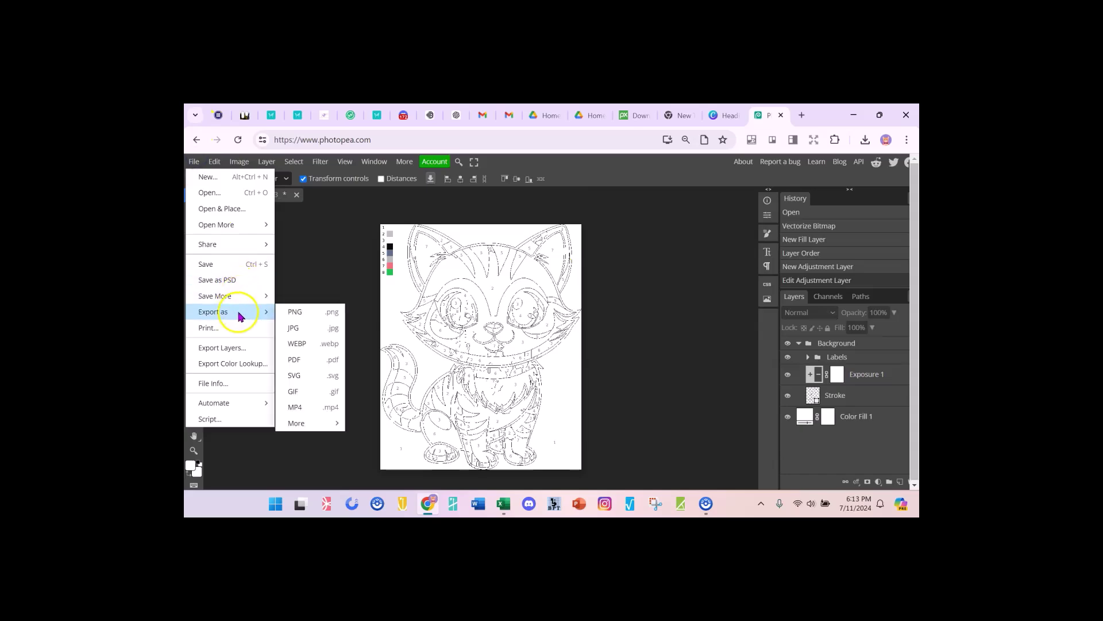
click(310, 327)
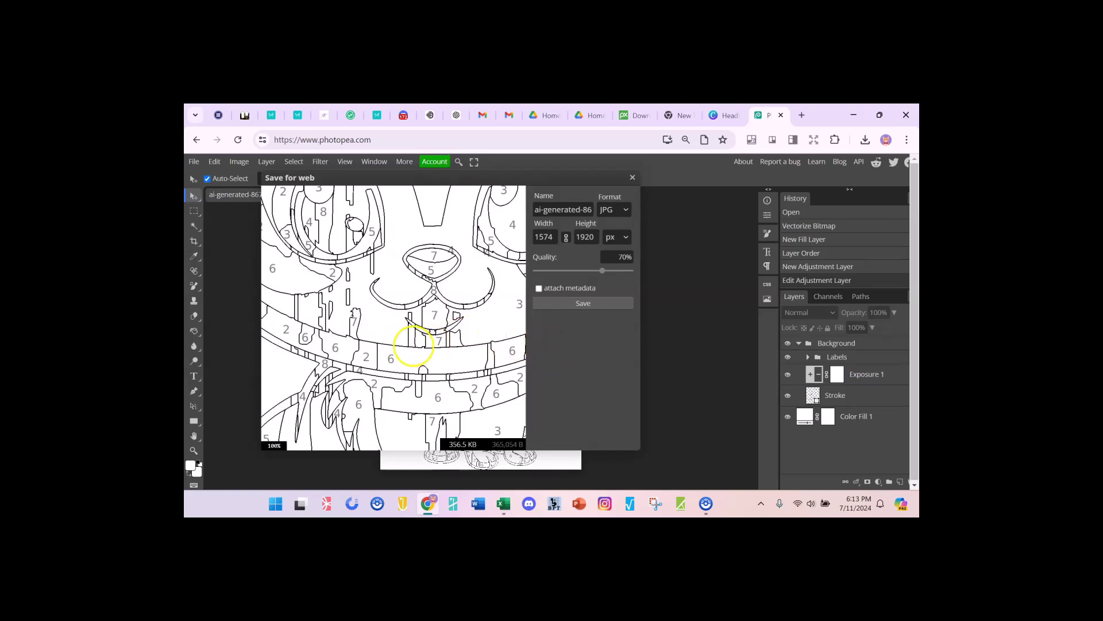
click(583, 303)
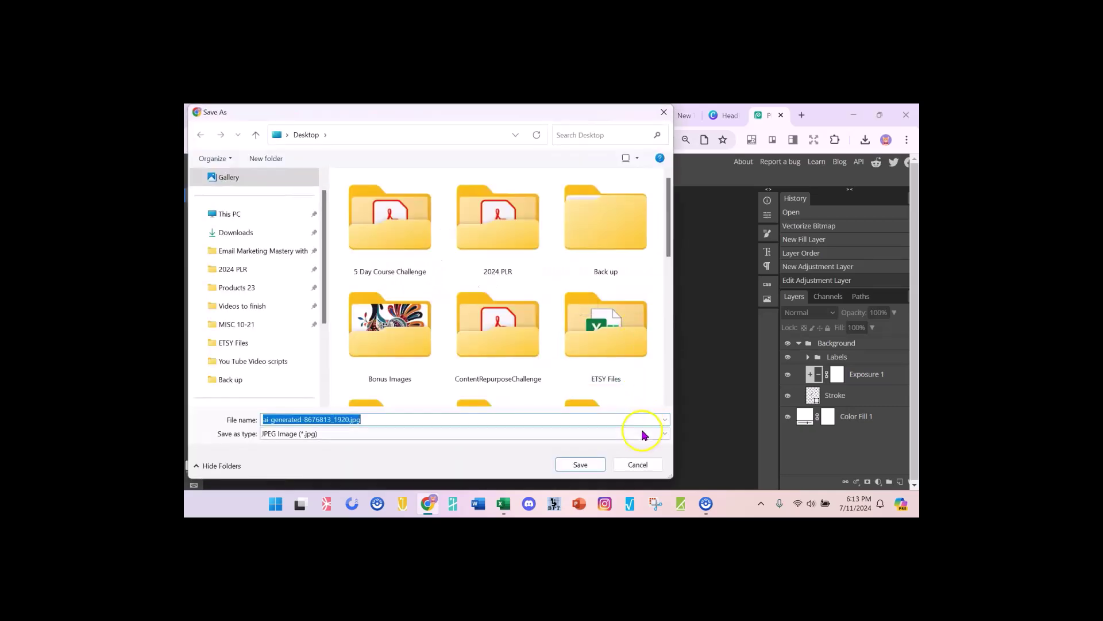
click(581, 464)
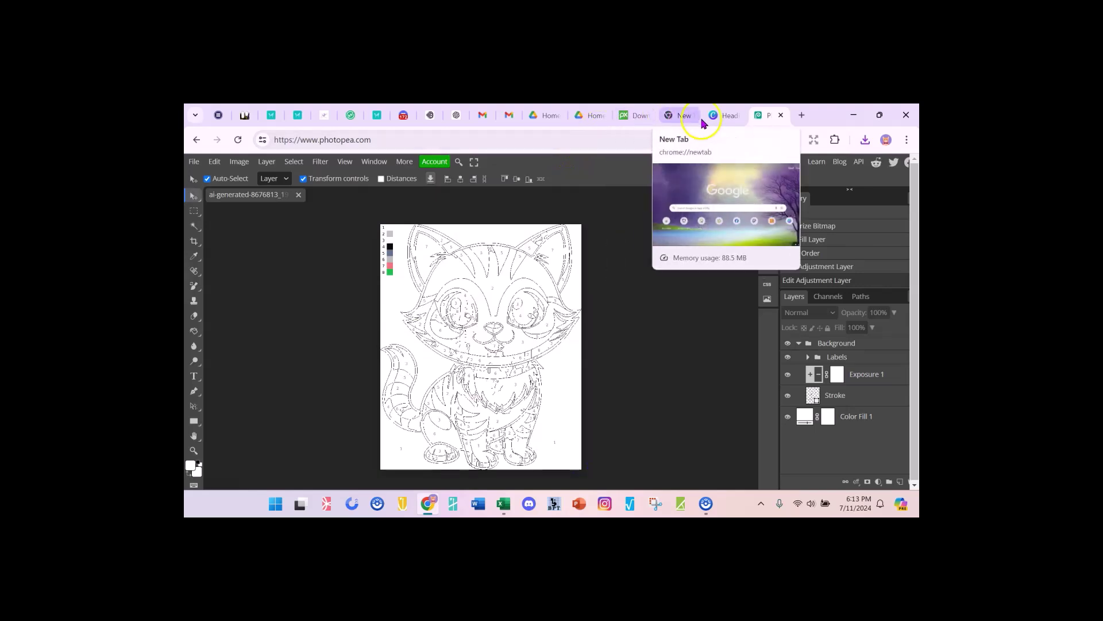
Bring the Canva page into view and drag the small narrow image to the page's left edge
click(725, 114)
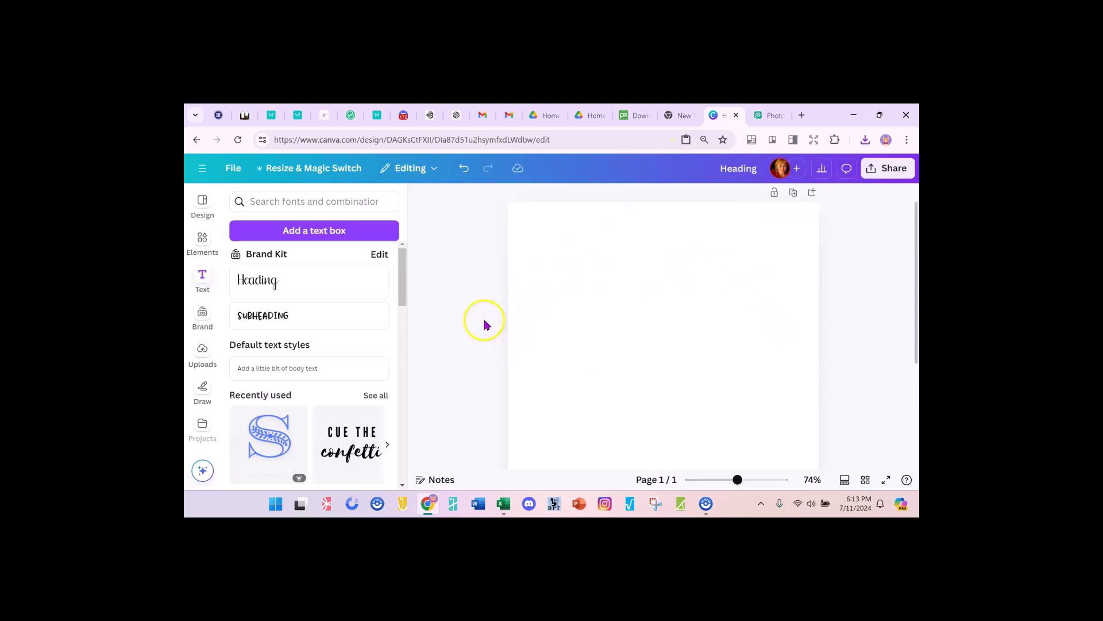
scroll(469, 313, down, 2)
scroll(468, 309, up, 1)
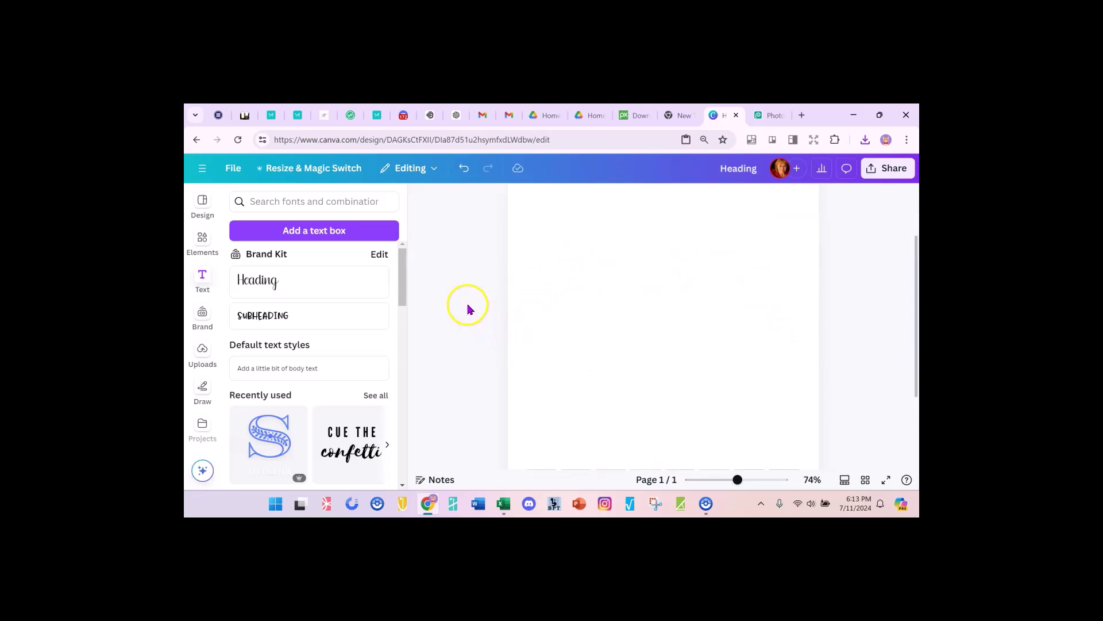
scroll(468, 307, up, 1)
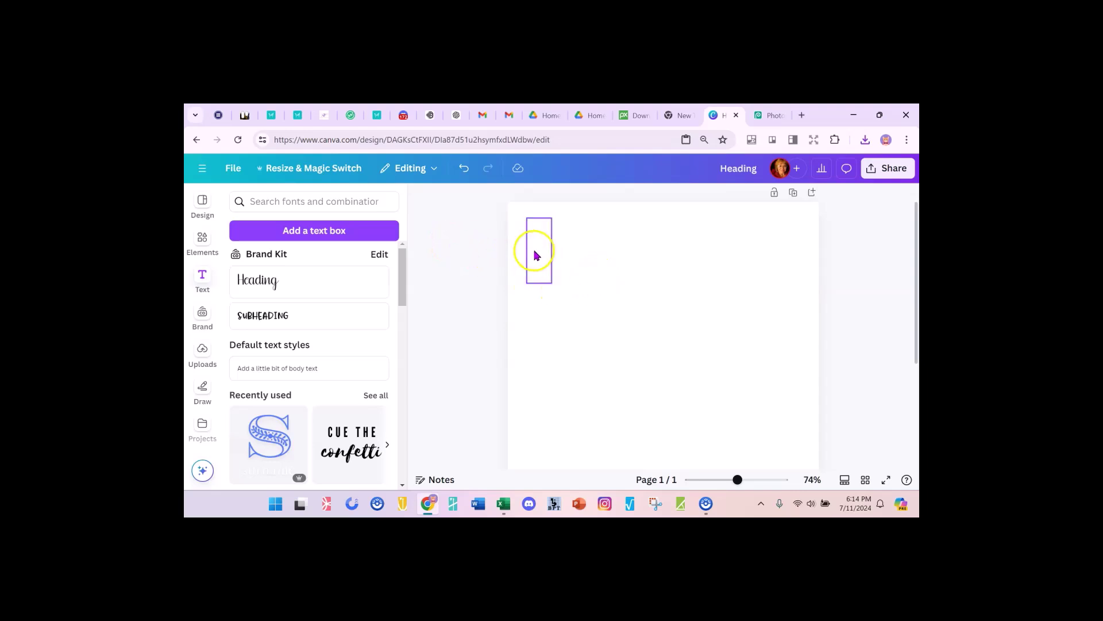
click(534, 254)
mouse_move(532, 249)
mouse_down()
mouse_move(503, 242)
mouse_move(518, 250)
mouse_up()
click(453, 290)
click(512, 250)
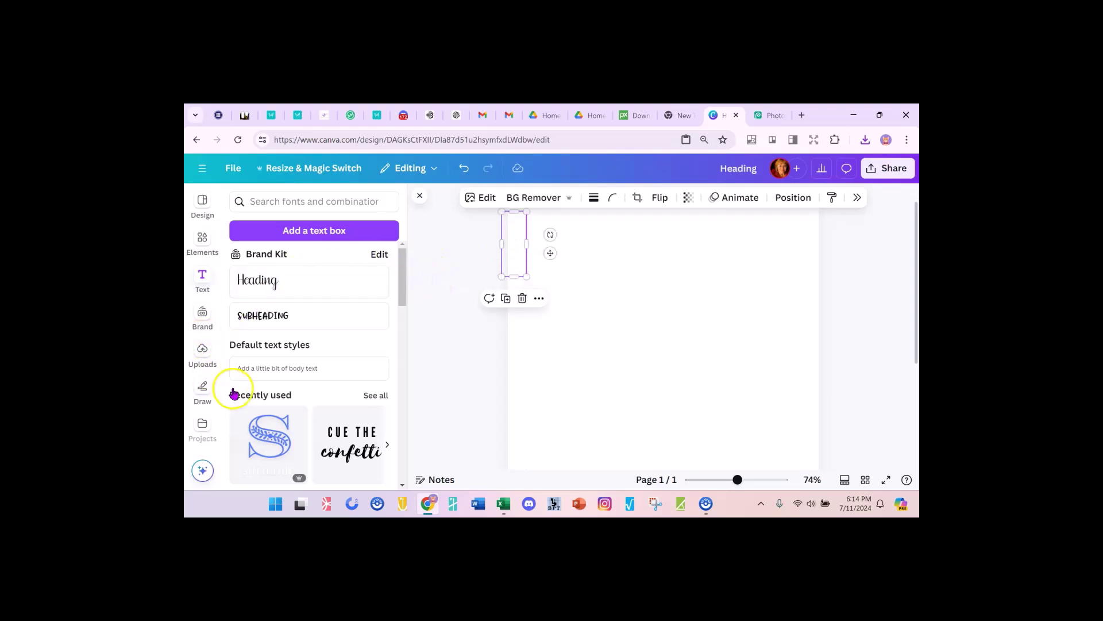
Upload the numbered cat JPG to Canva and place it on the page
click(204, 350)
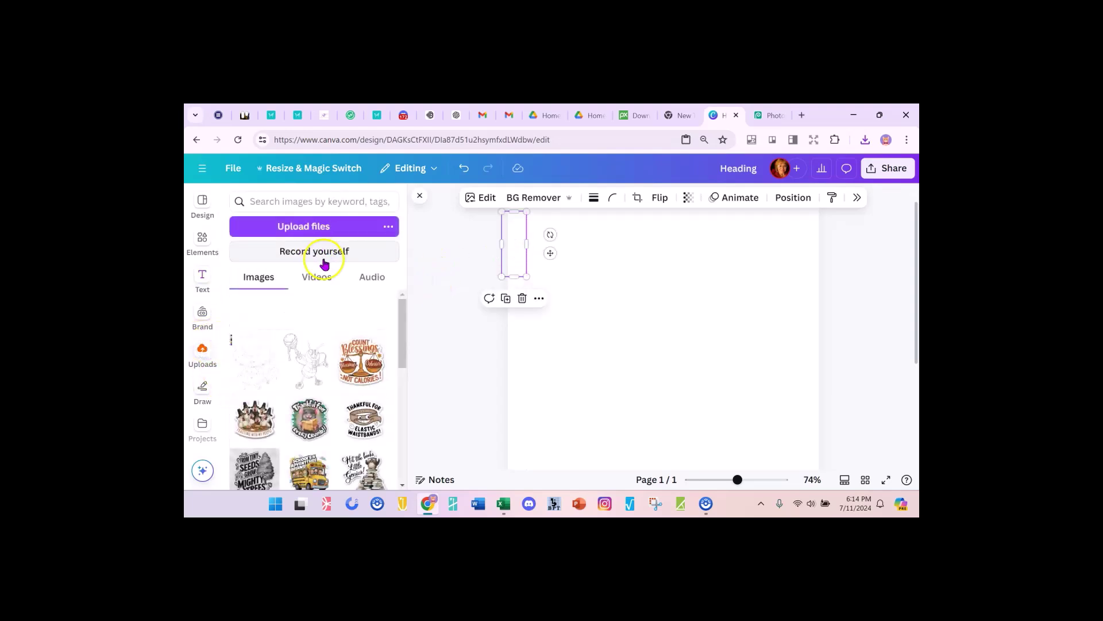
click(329, 226)
scroll(411, 298, down, 6)
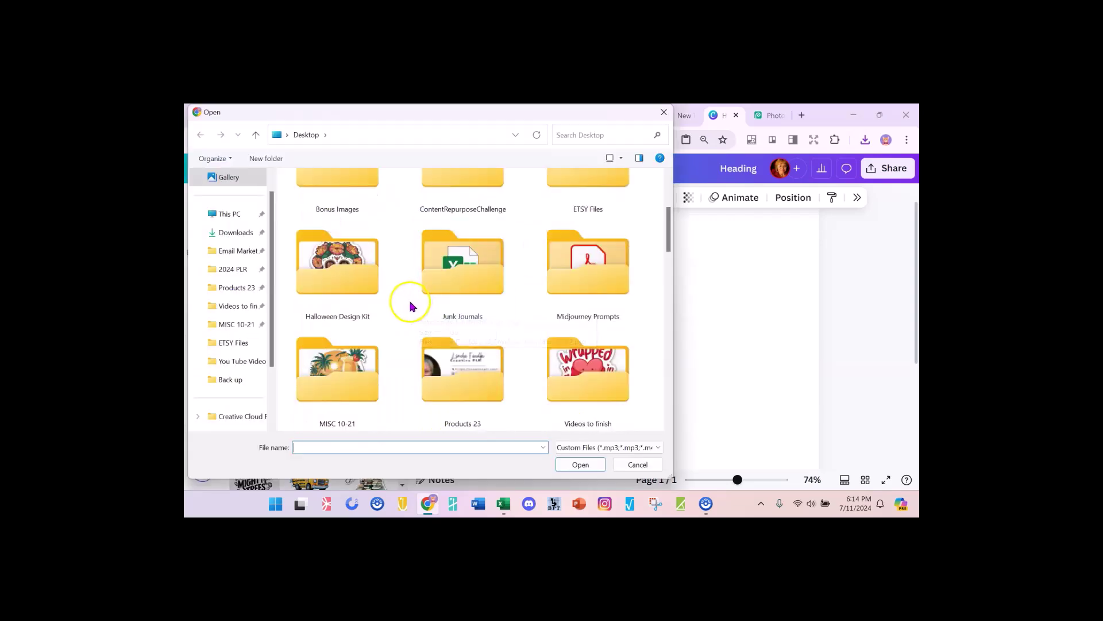
double_click(409, 298)
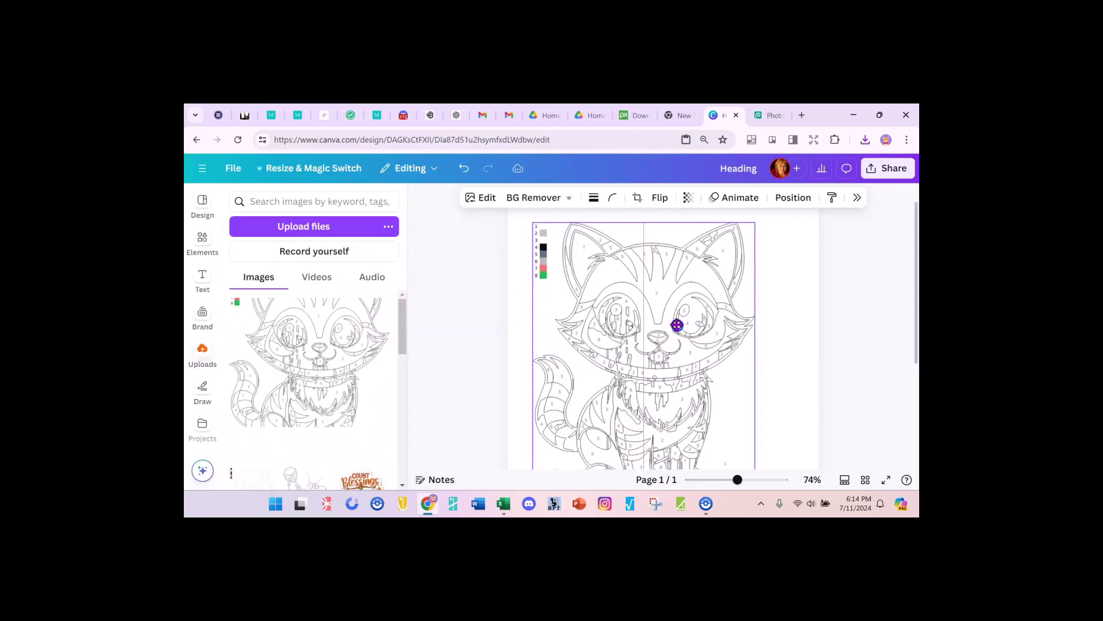
Enlarge and centre the cat to about 7.2 by 8.7, nudging the 1–8 box row down
click(668, 322)
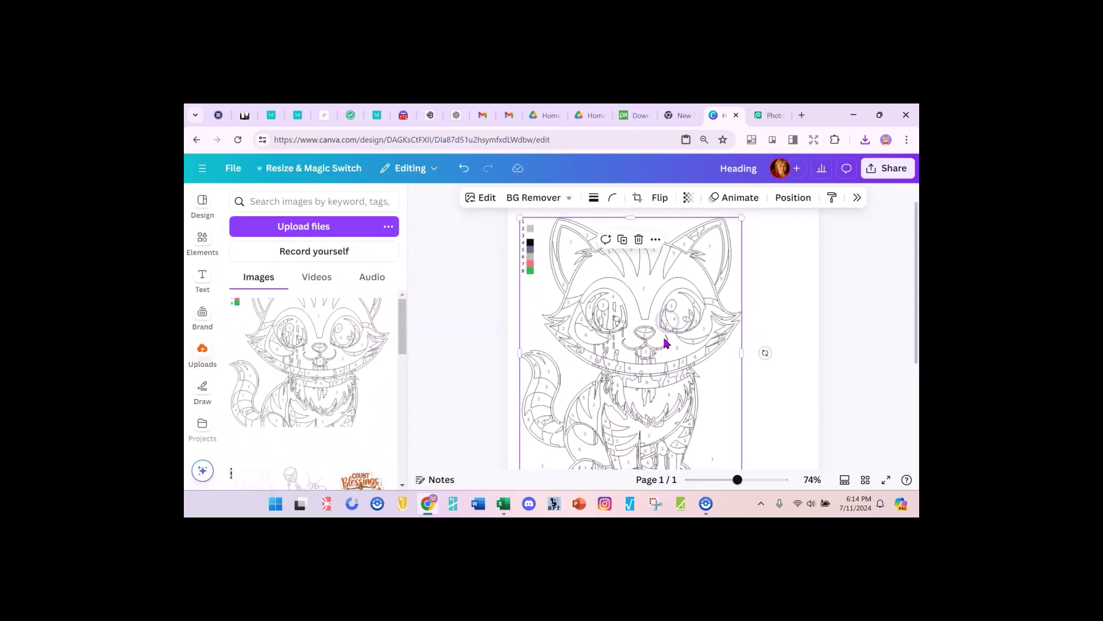
scroll(746, 394, down, 3)
drag(744, 318, 766, 343)
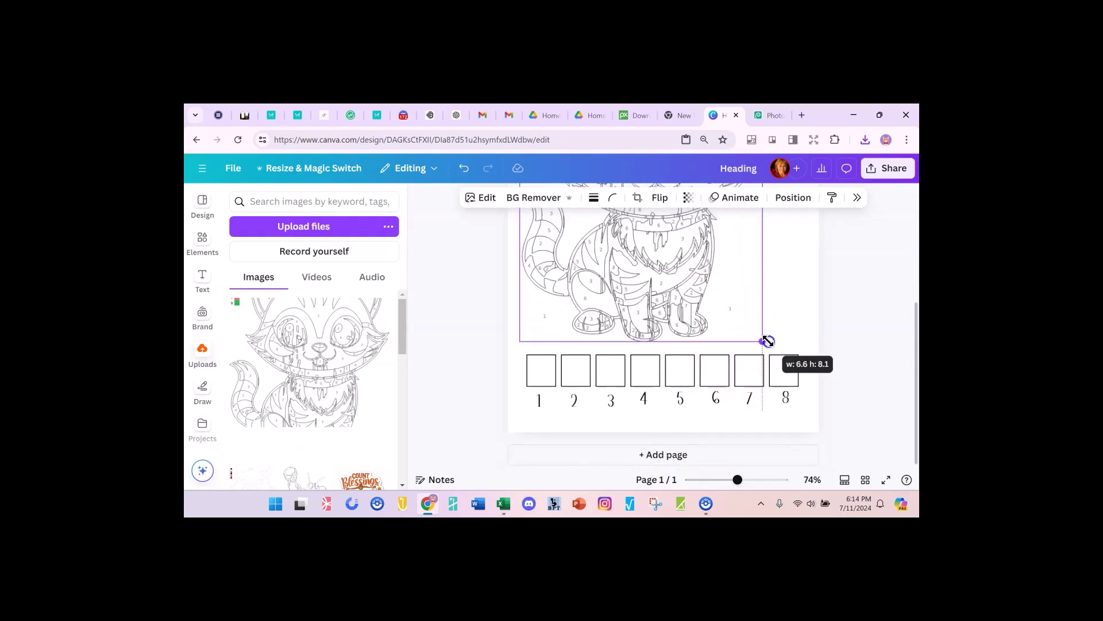
scroll(711, 320, up, 3)
drag(652, 325, 656, 322)
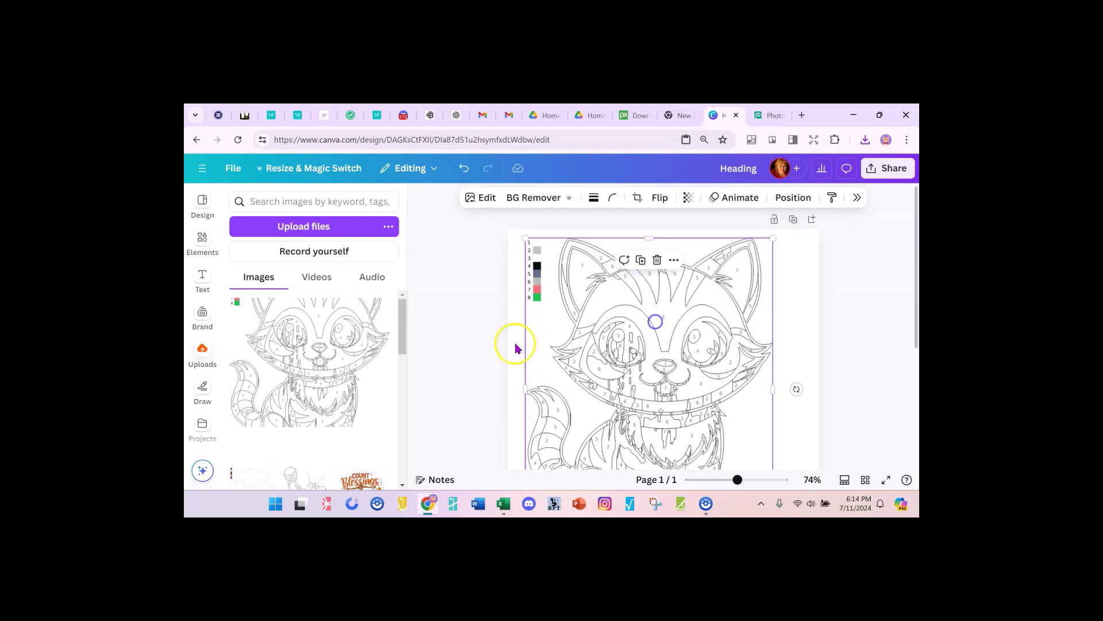
scroll(504, 349, down, 4)
drag(476, 348, 848, 408)
drag(777, 365, 776, 373)
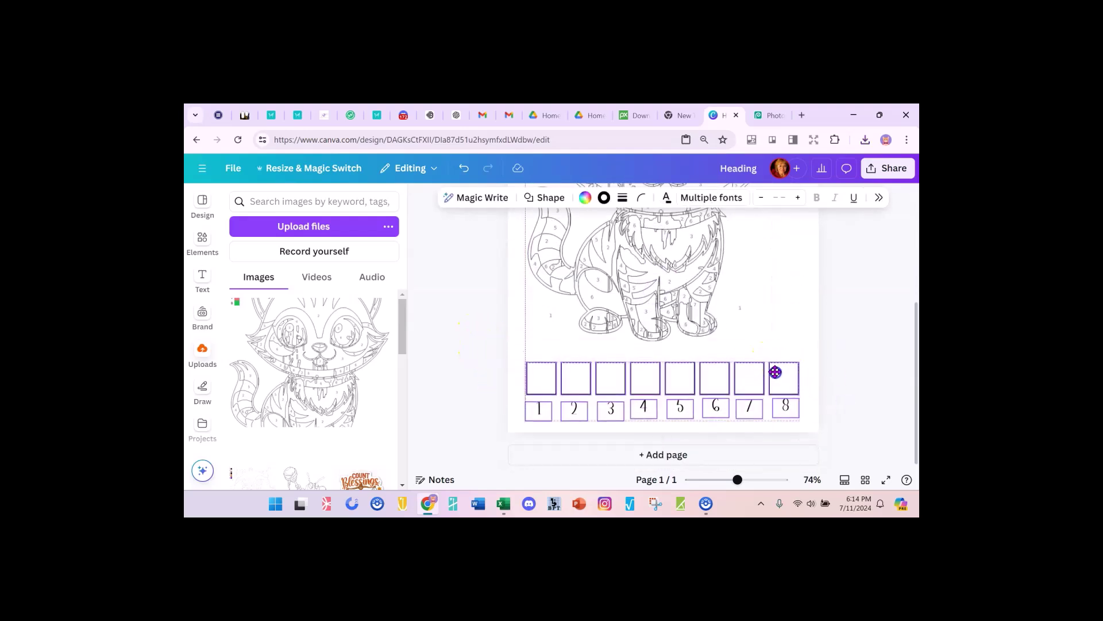
click(680, 293)
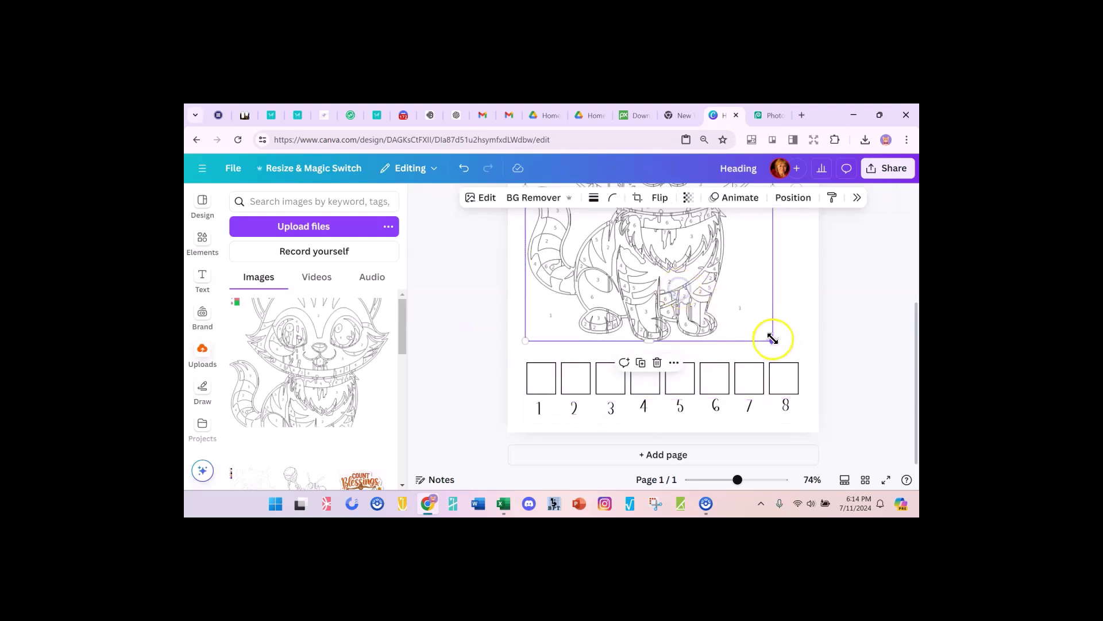
drag(773, 342, 791, 352)
drag(687, 300, 693, 304)
Move the narrow blank element over the cat's colour key and bring it to the front
click(869, 287)
scroll(862, 276, up, 3)
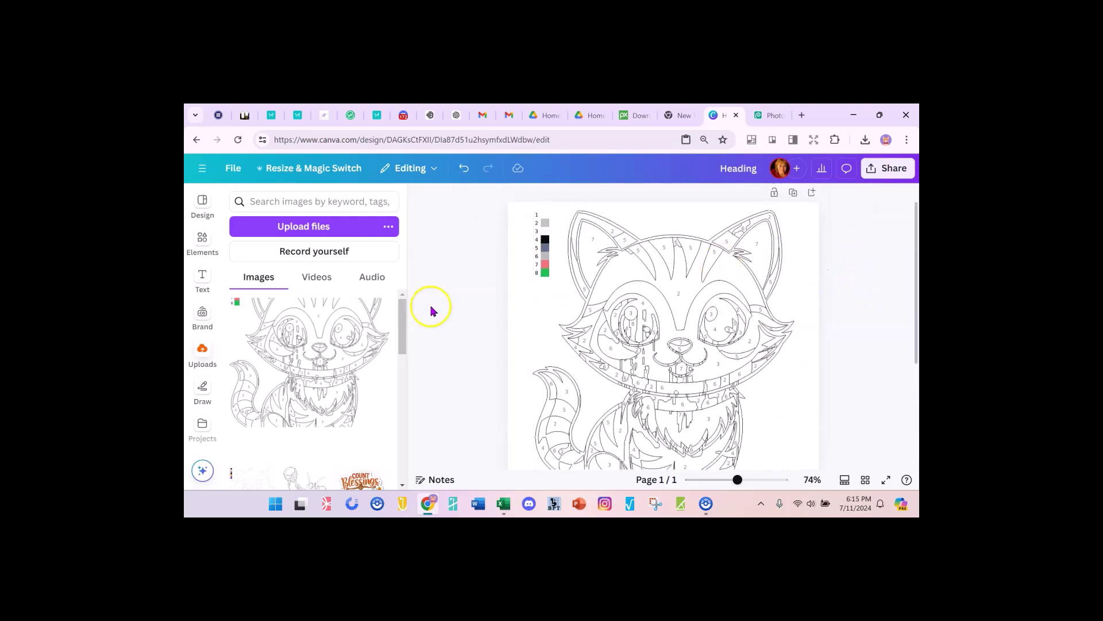
click(542, 253)
click(489, 268)
click(520, 255)
drag(520, 255, 543, 251)
click(804, 197)
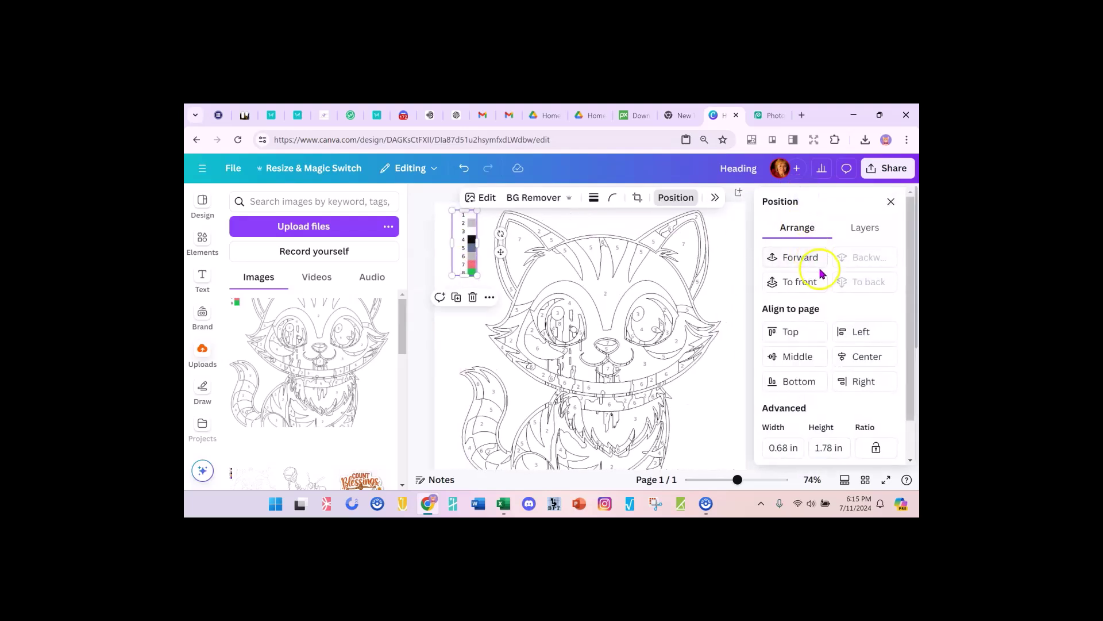
click(800, 280)
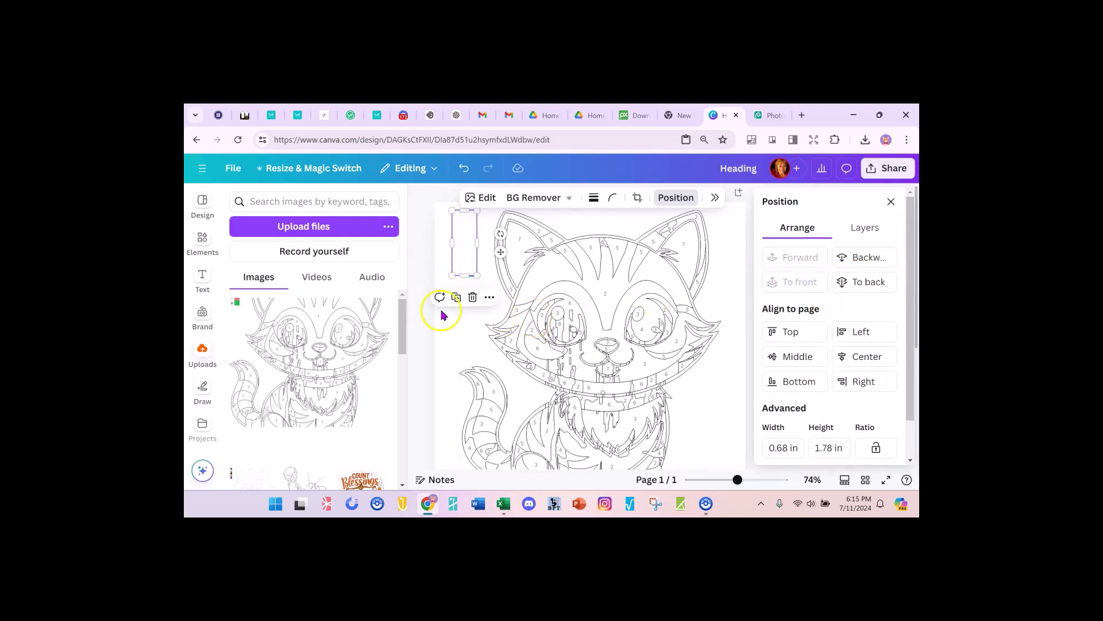
click(425, 278)
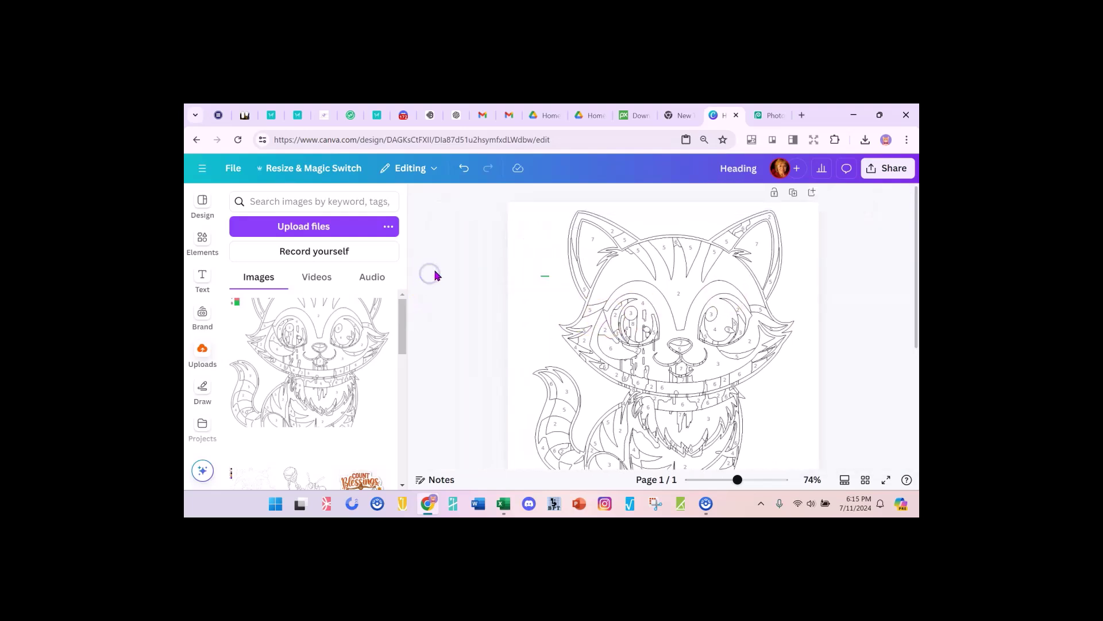
Shorten the covering element slightly from its bottom edge
click(539, 247)
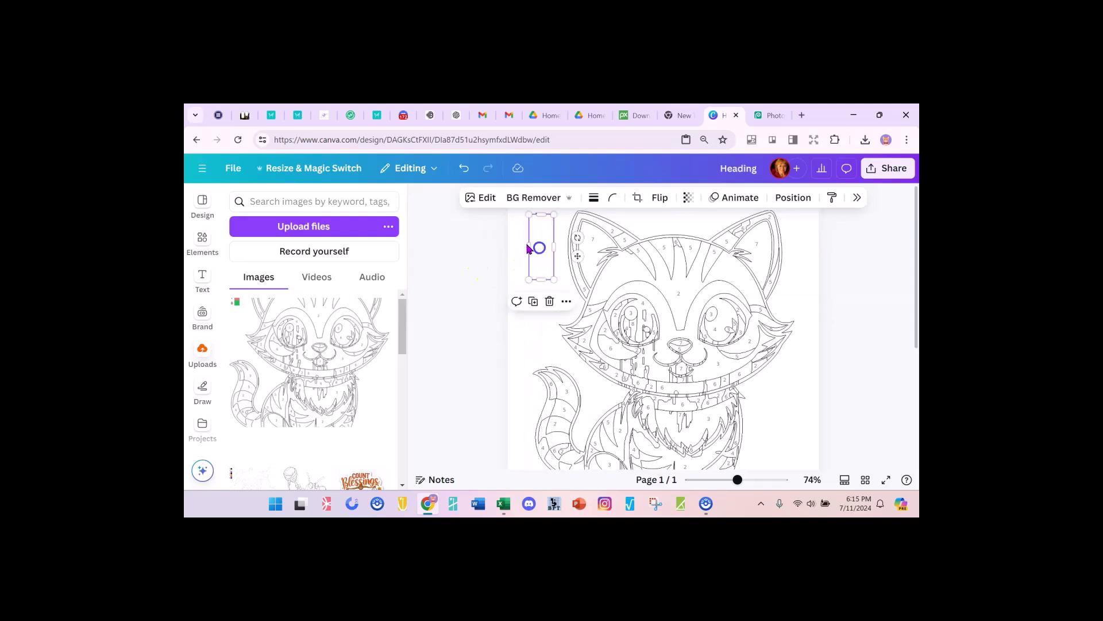
click(476, 256)
click(534, 246)
drag(543, 280, 541, 276)
click(458, 266)
scroll(460, 269, down, 3)
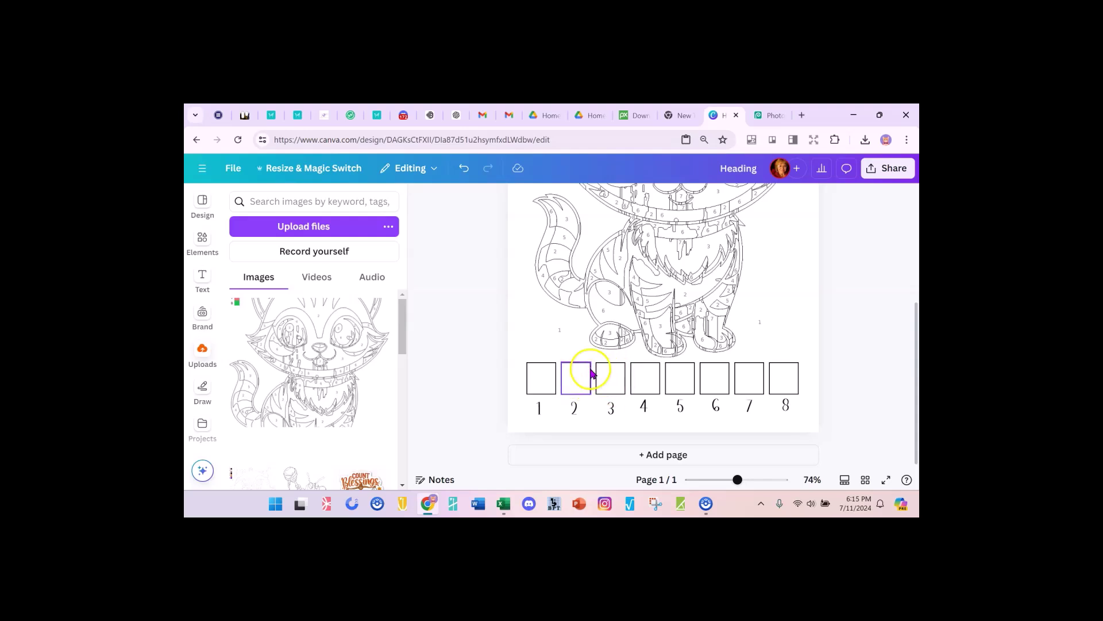
scroll(501, 328, up, 1)
scroll(502, 322, up, 5)
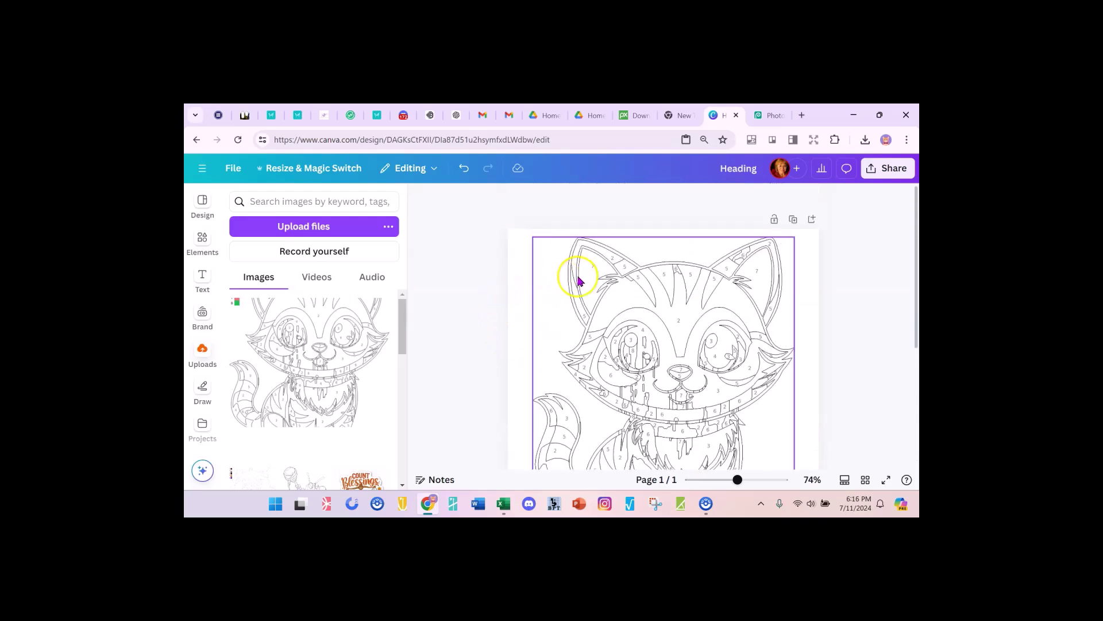
scroll(579, 279, down, 6)
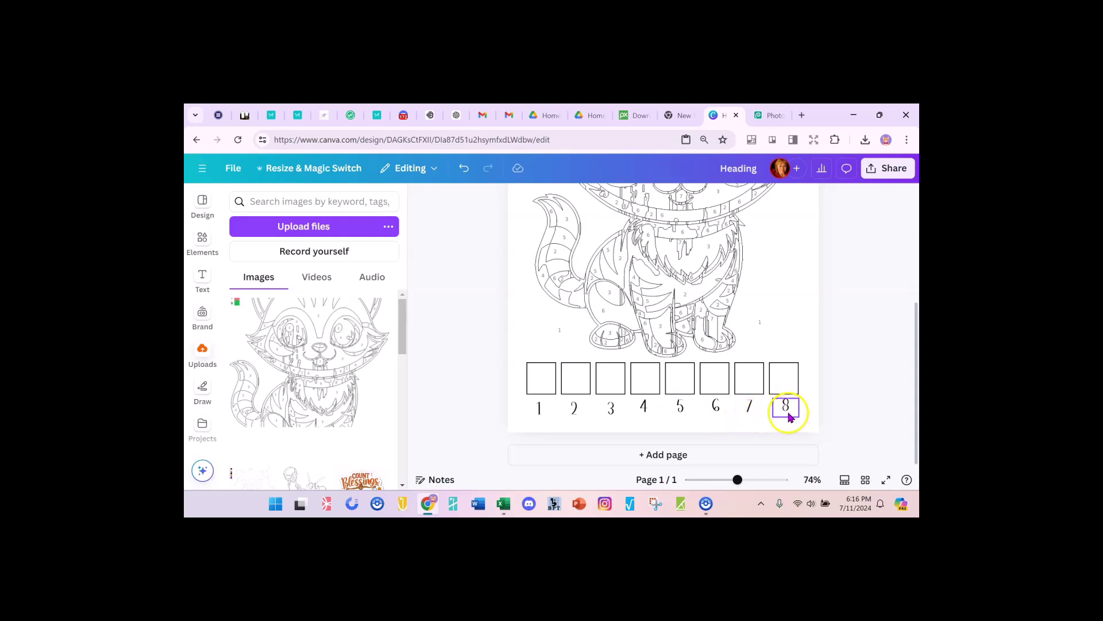
scroll(789, 414, up, 3)
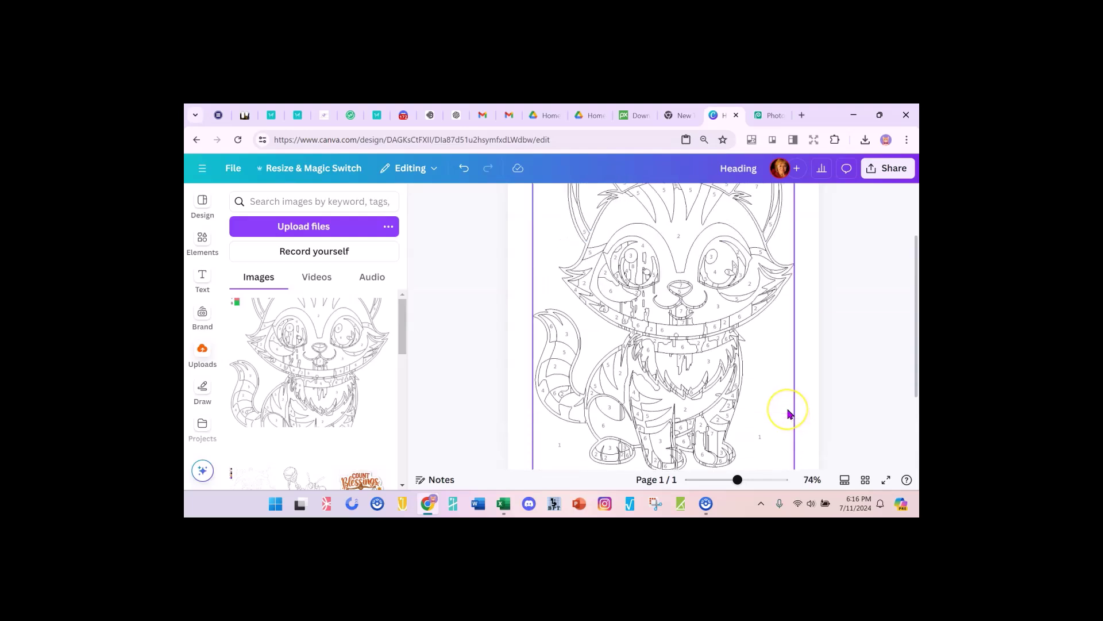
scroll(788, 414, down, 3)
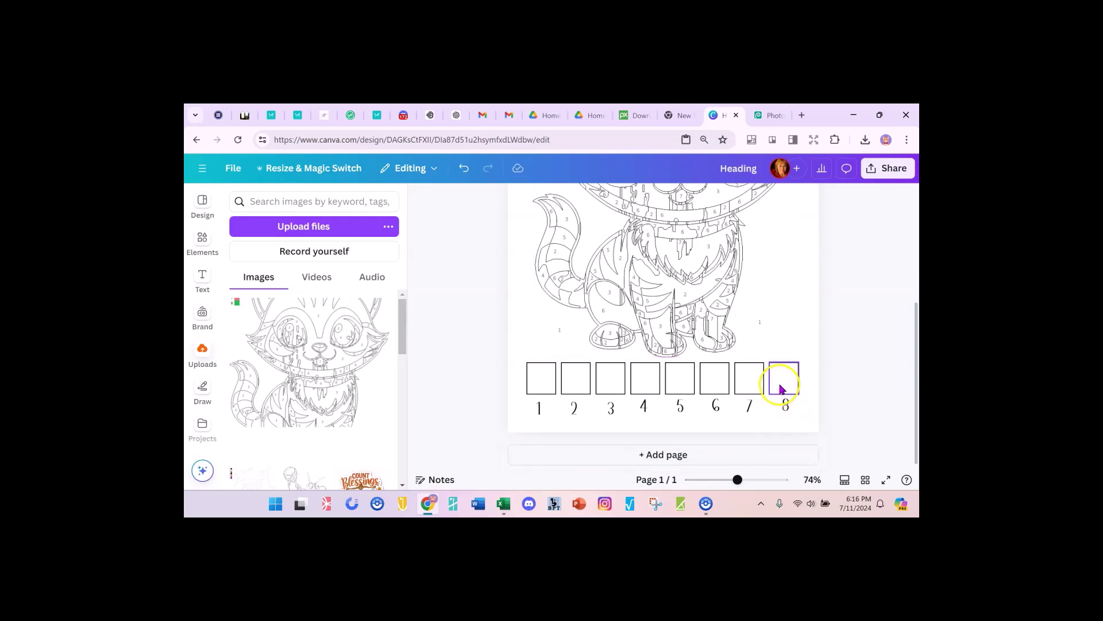
scroll(842, 339, up, 5)
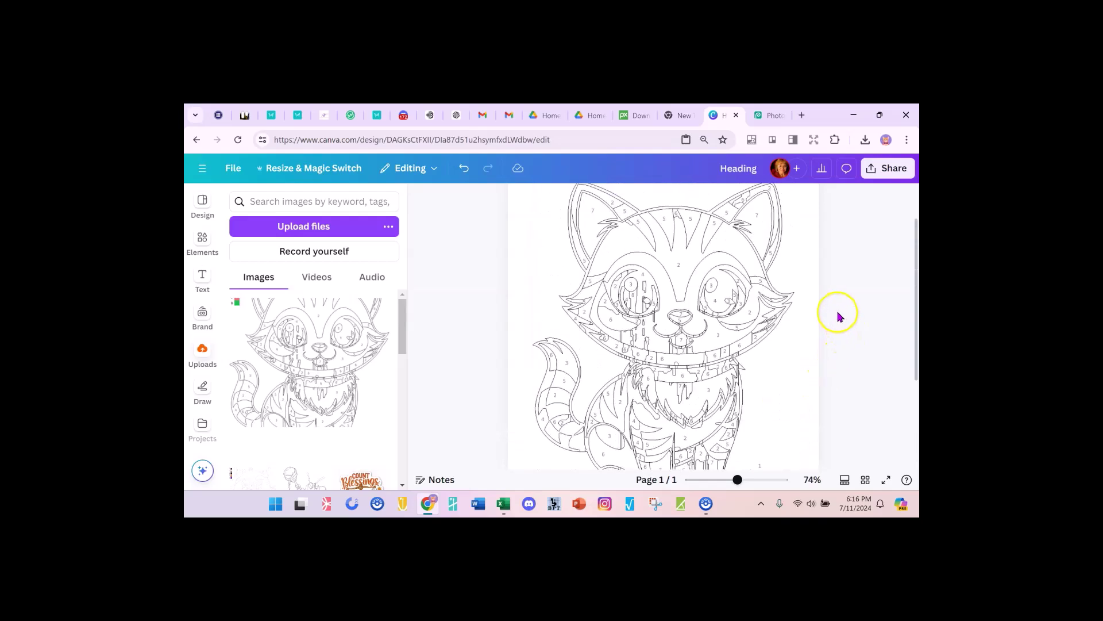
scroll(838, 315, down, 5)
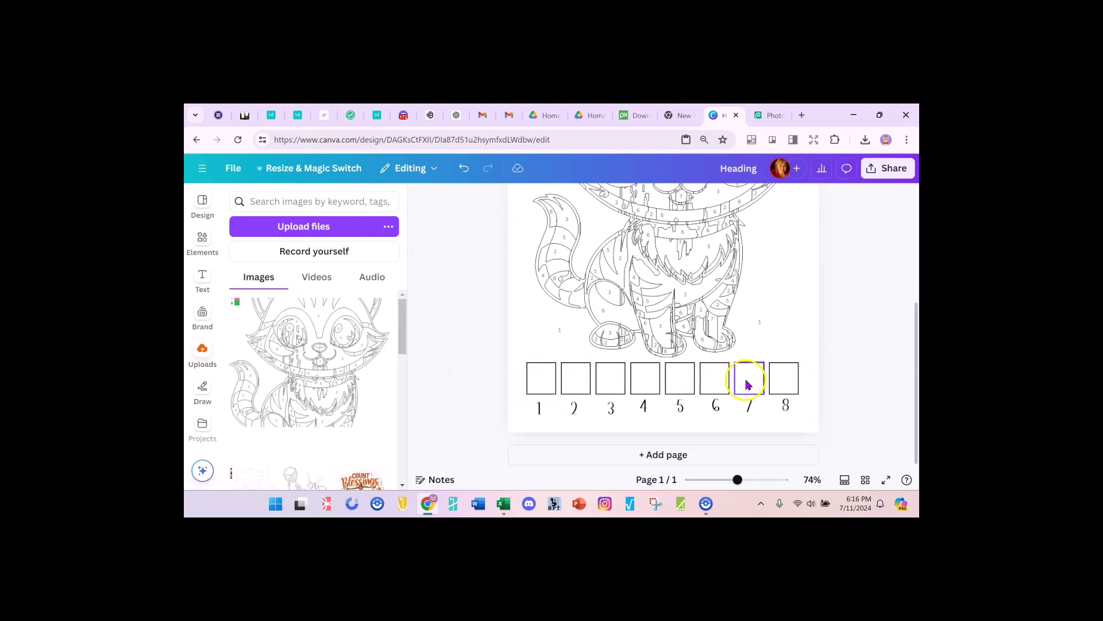
scroll(842, 360, up, 2)
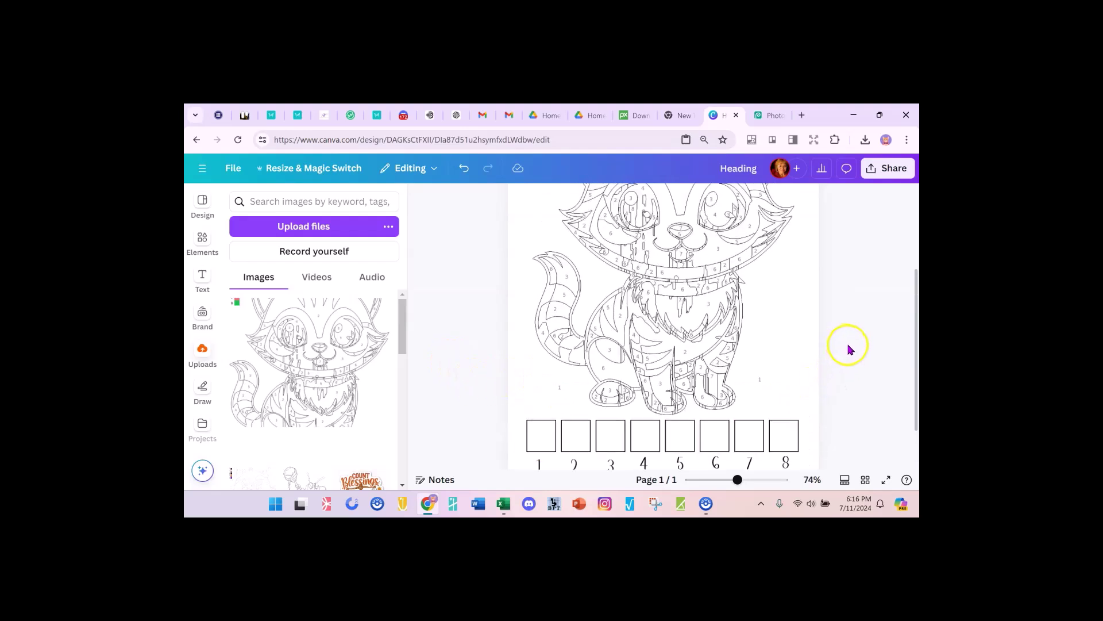
scroll(850, 348, up, 2)
scroll(850, 346, down, 3)
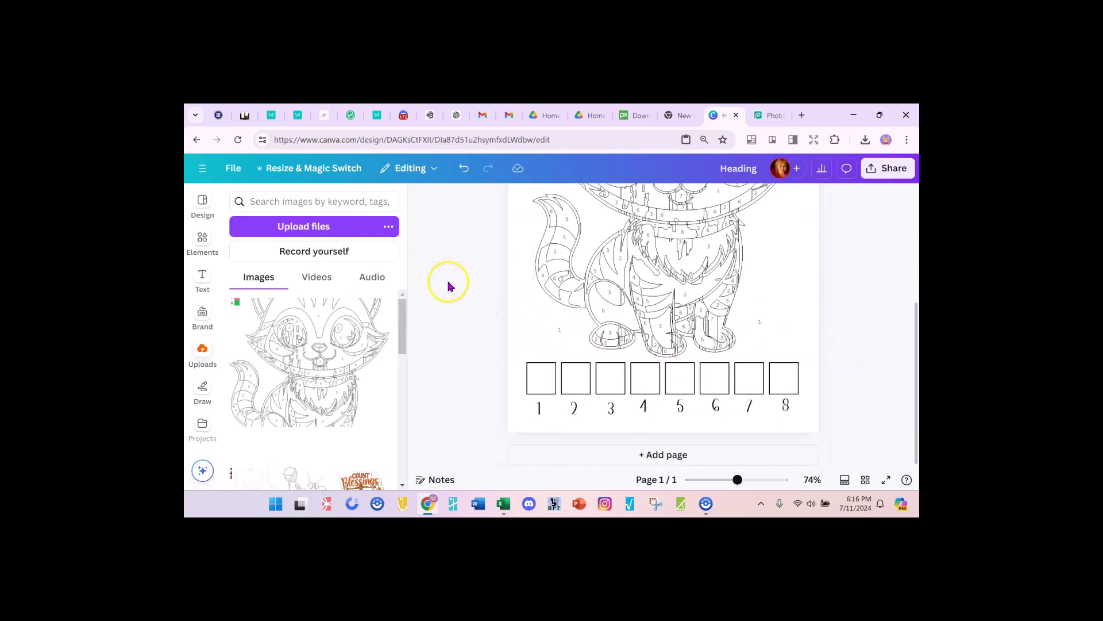
scroll(449, 286, up, 3)
scroll(448, 285, up, 2)
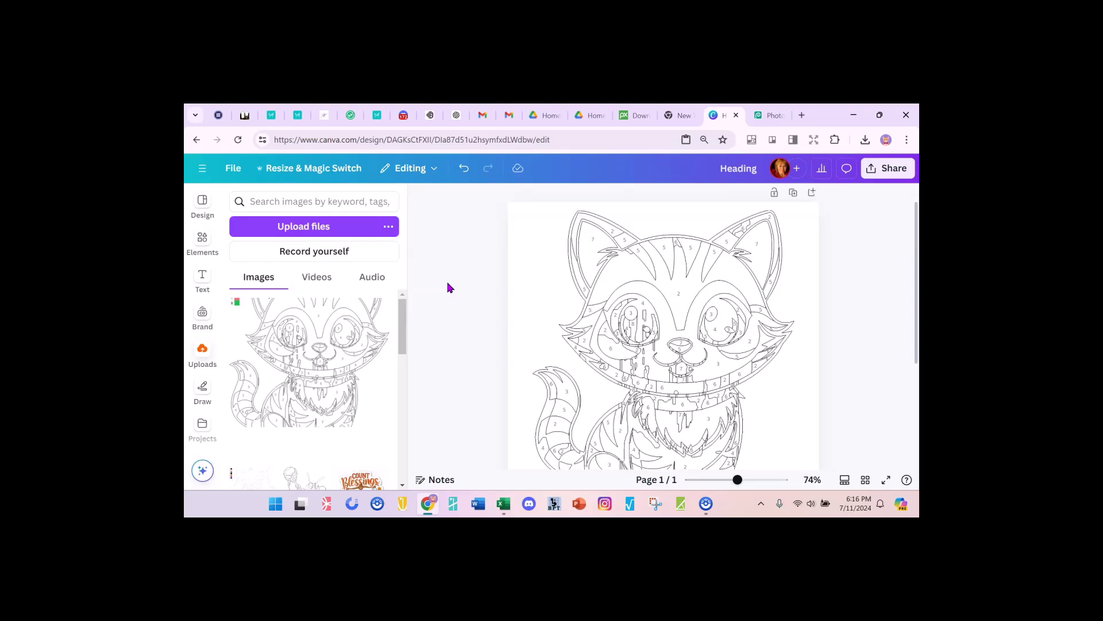
scroll(488, 303, down, 3)
scroll(493, 311, up, 5)
scroll(475, 287, down, 1)
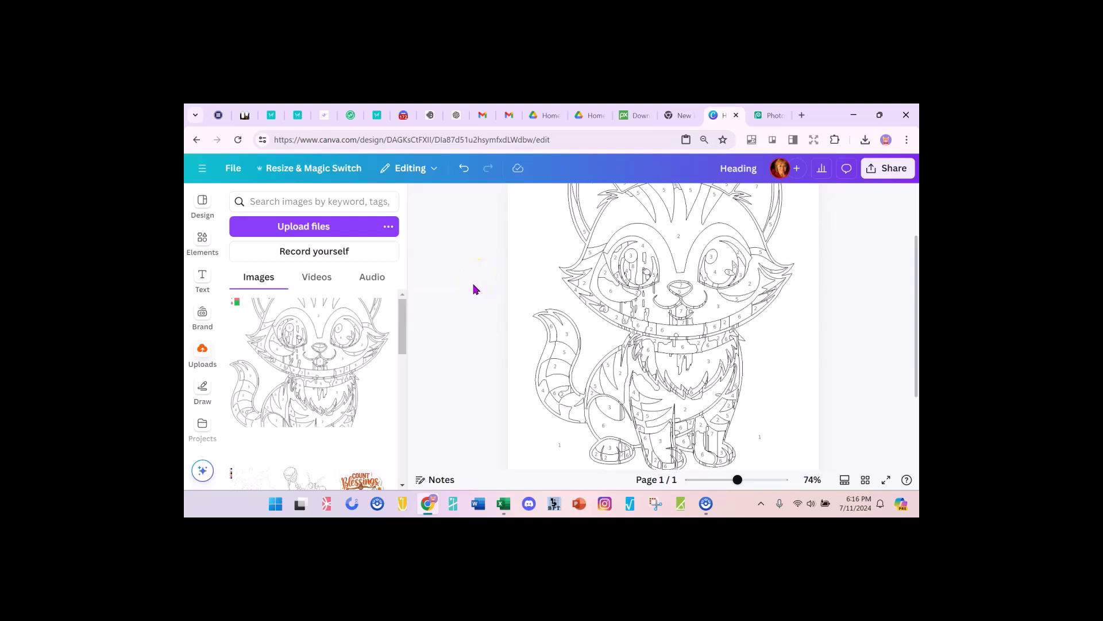
scroll(474, 288, up, 2)
click(876, 286)
scroll(881, 287, down, 3)
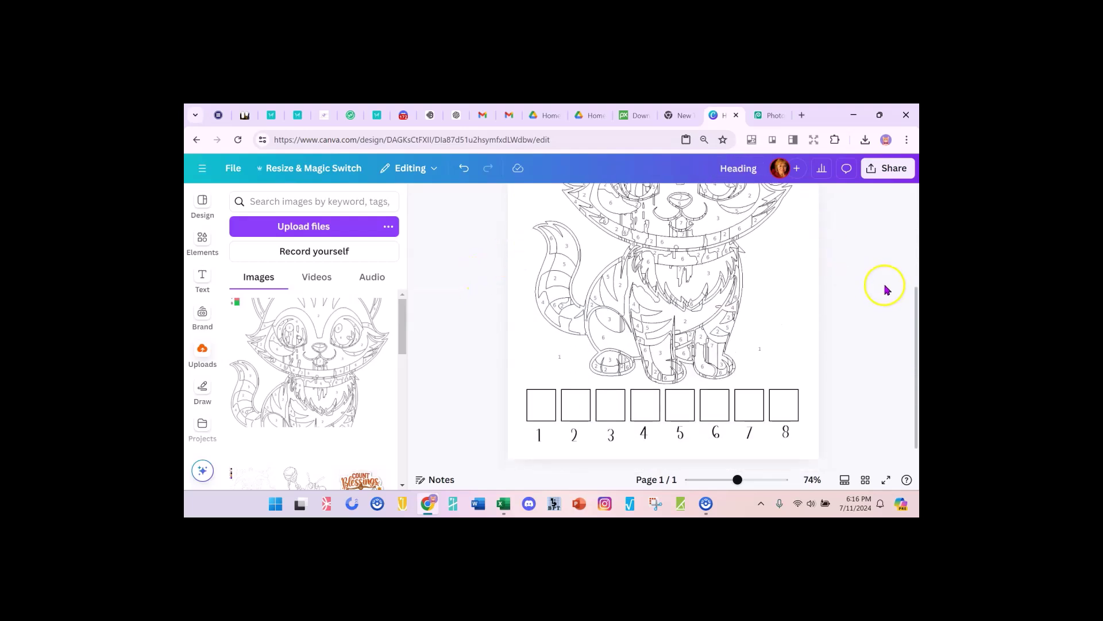
scroll(443, 320, up, 1)
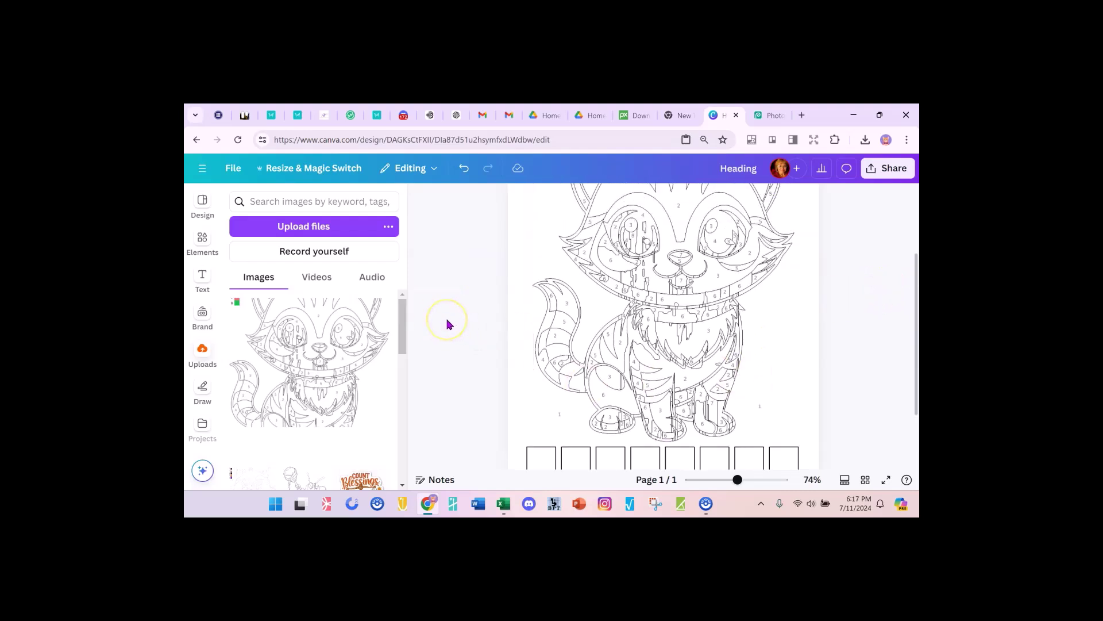